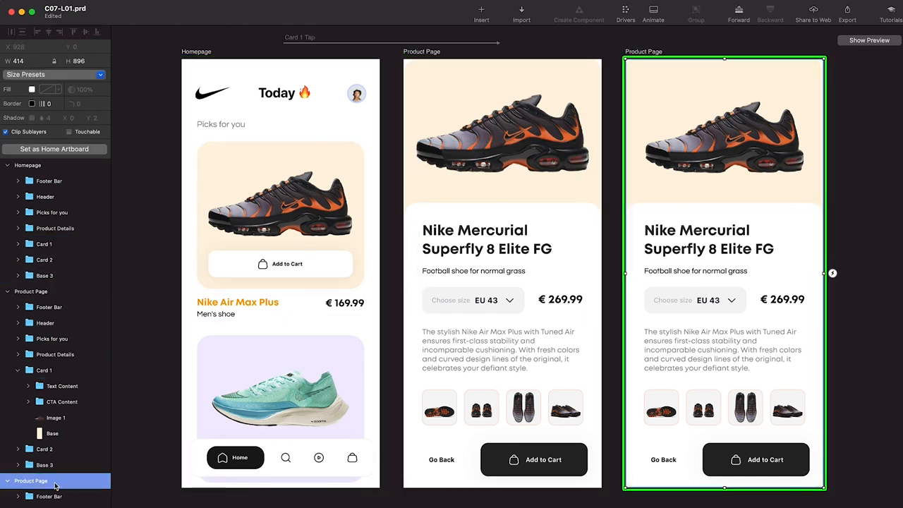
# Delete the duplicate Product Page artboard at the end of the row.
pyautogui.press('Delete')
pyautogui.hscroll(-2, 669, 360)
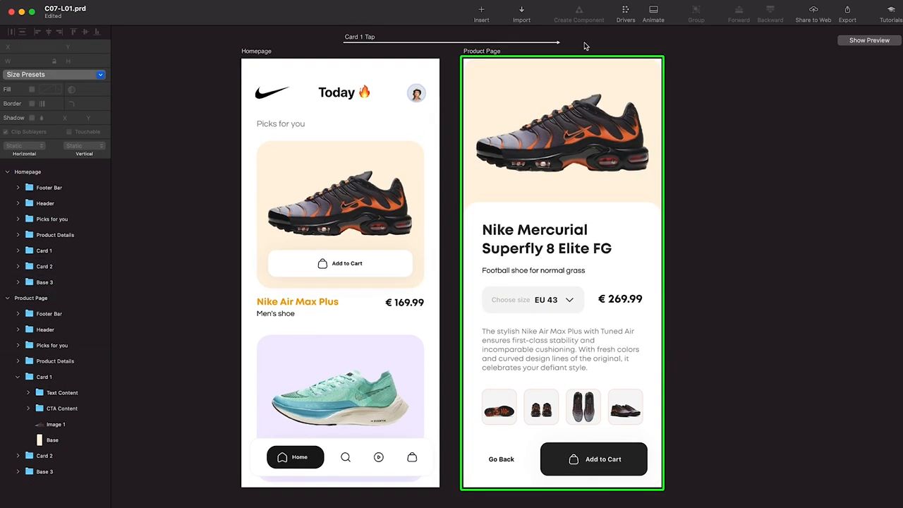
# Preview the prototype and test opening the first shoe card from the Homepage and going back.
pyautogui.click(869, 40)
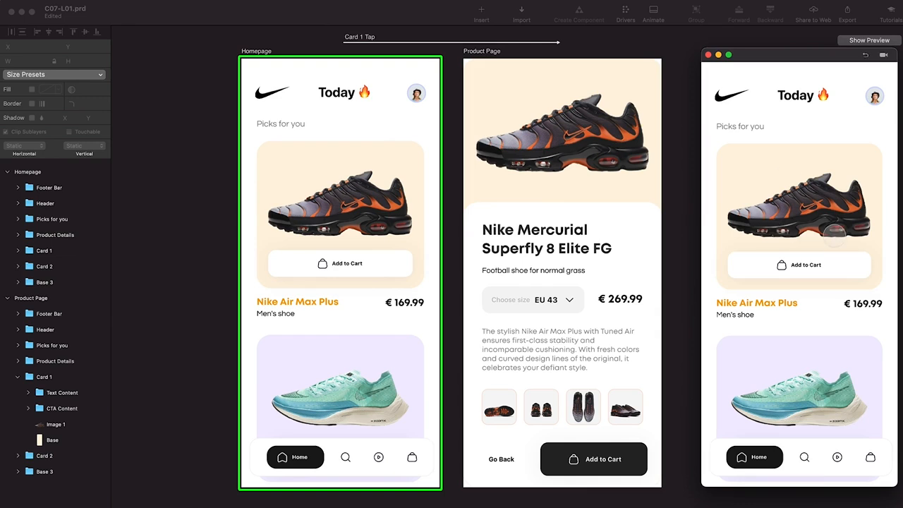
pyautogui.click(812, 211)
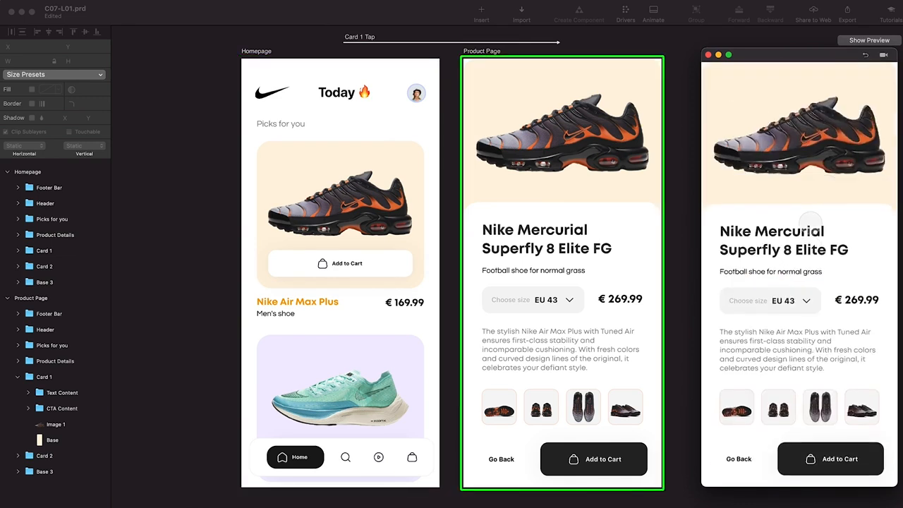
pyautogui.click(739, 459)
pyautogui.click(812, 212)
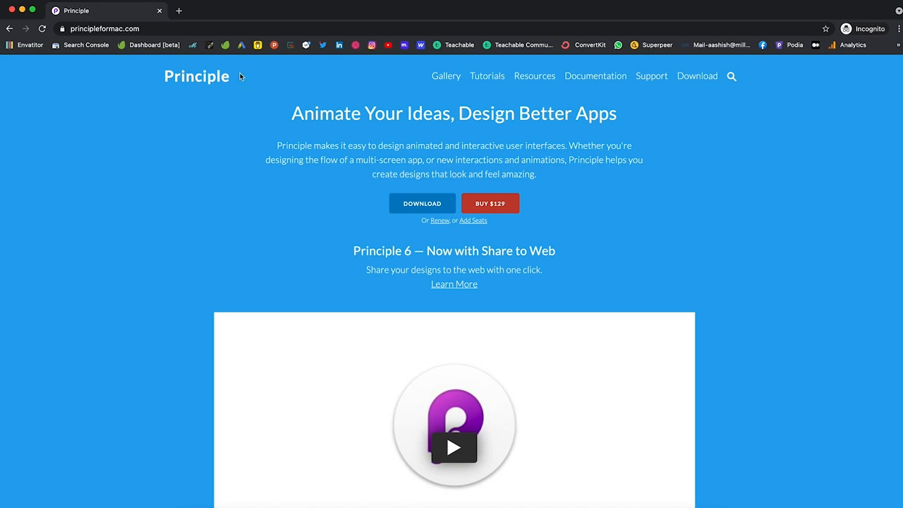
# Highlight the principleformac.com address in the browser and switch to Principle.
pyautogui.click(200, 31)
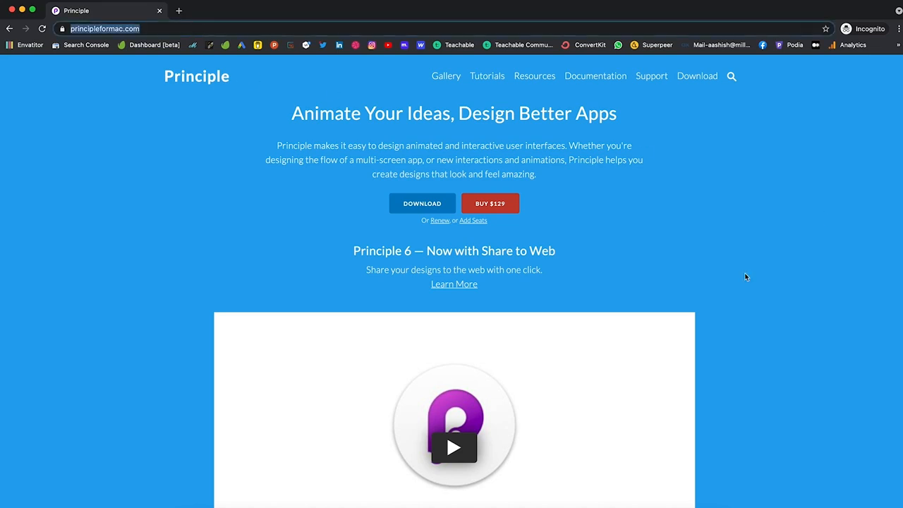
pyautogui.click(805, 288)
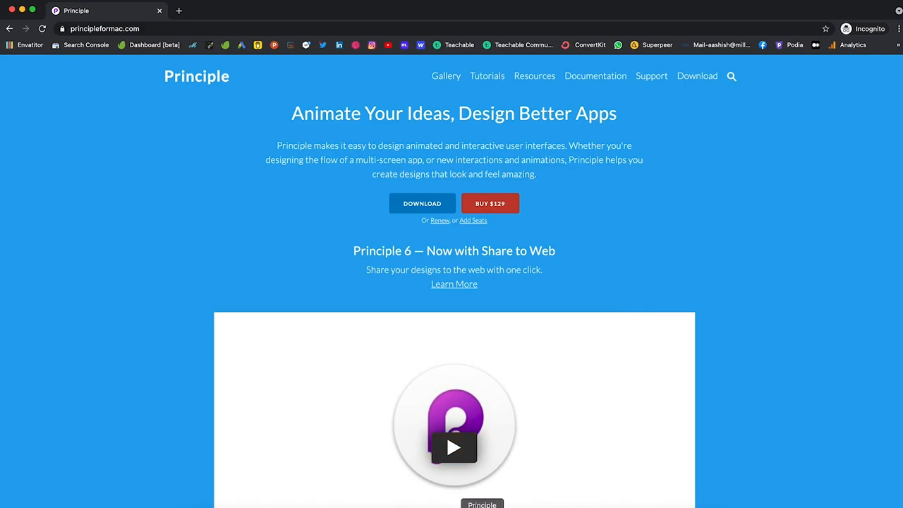
pyautogui.click(480, 505)
pyautogui.hscroll(-1, 662, 270)
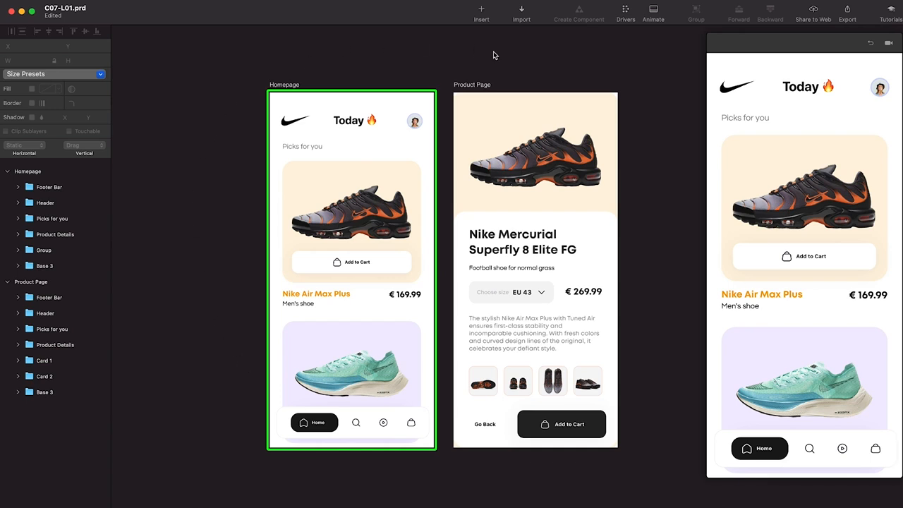
# View the Homepage and Product Page artboards in the live preview, and close the preview window.
pyautogui.click(292, 89)
pyautogui.click(473, 85)
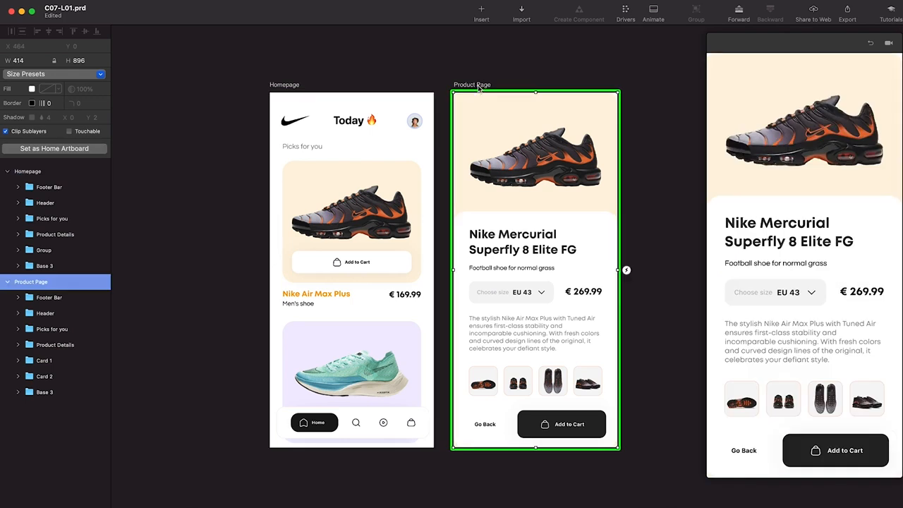
pyautogui.click(294, 86)
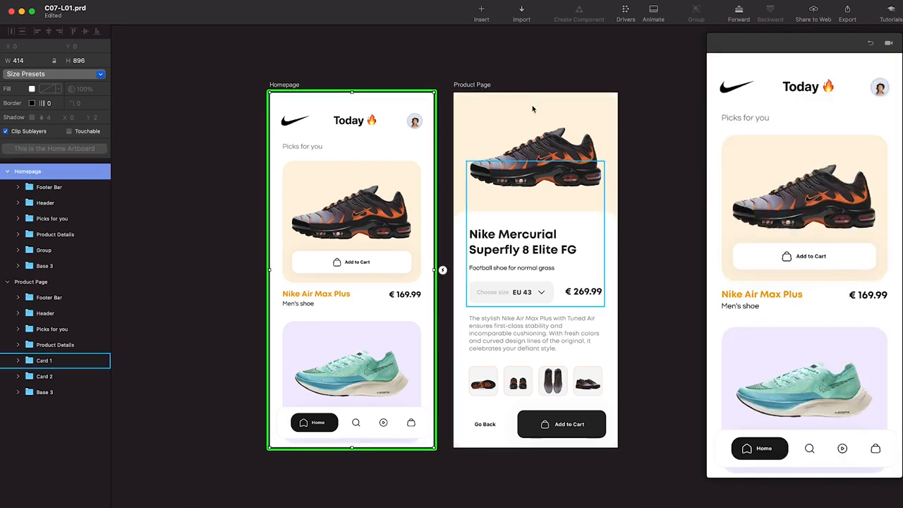
pyautogui.click(475, 82)
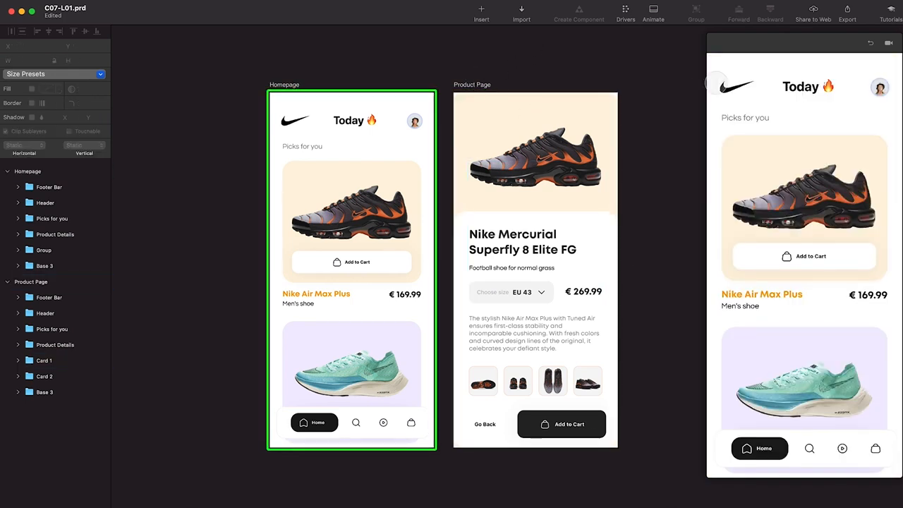
pyautogui.moveTo(785, 48); pyautogui.dragTo(805, 57)
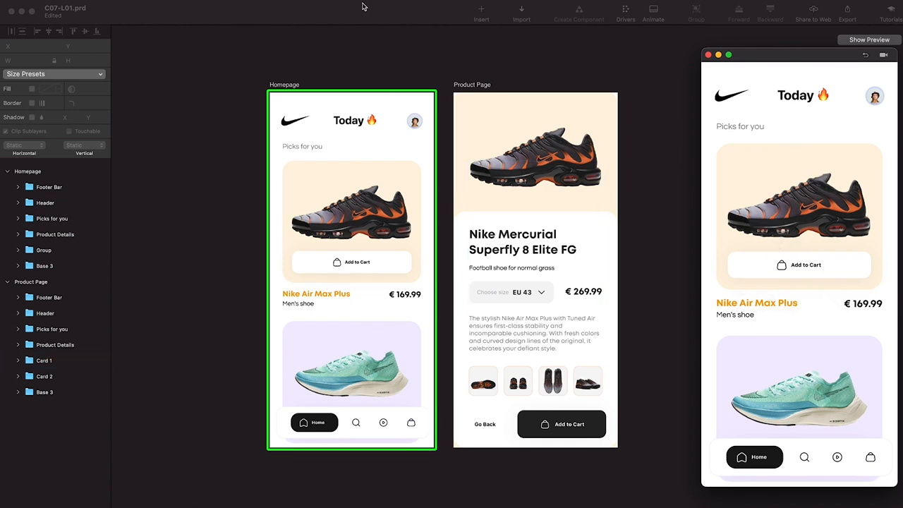
pyautogui.press('super+w')
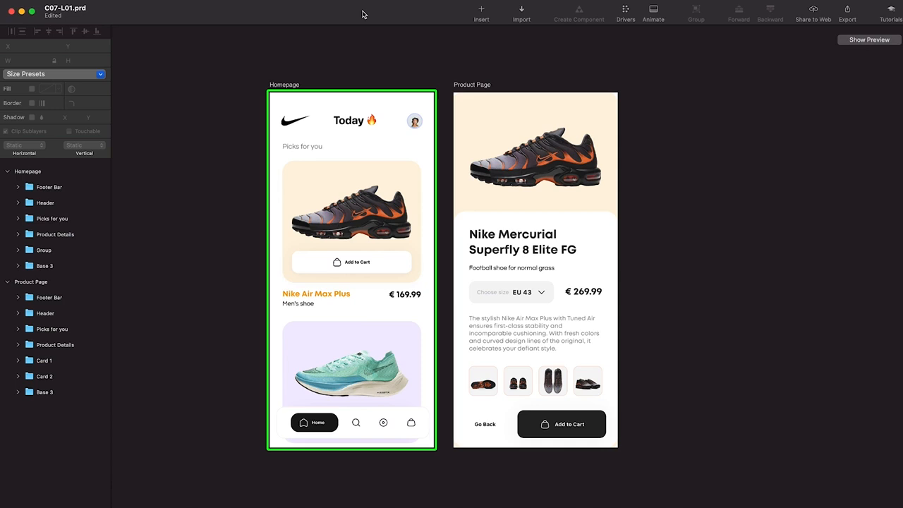
# Examine the insertable object types and the Drivers and Animate timelines, leaving only the Animate timeline open.
pyautogui.click(482, 10)
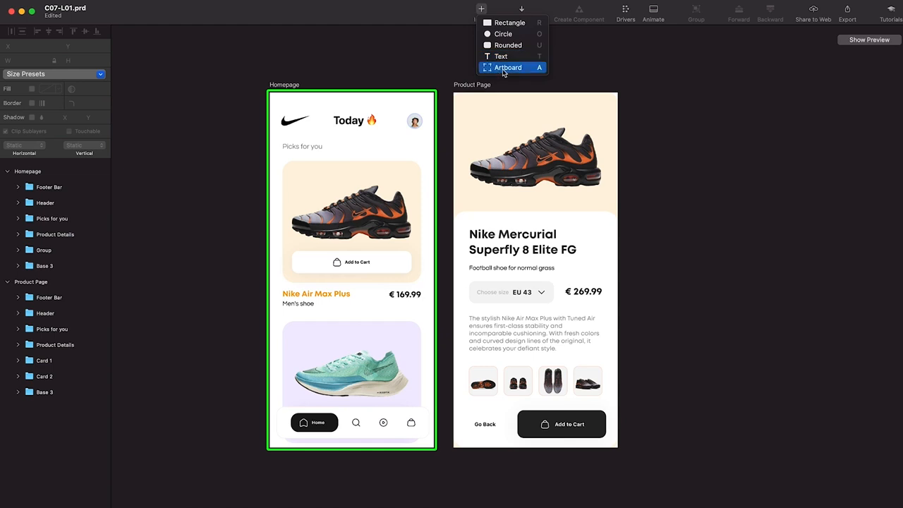
pyautogui.click(535, 15)
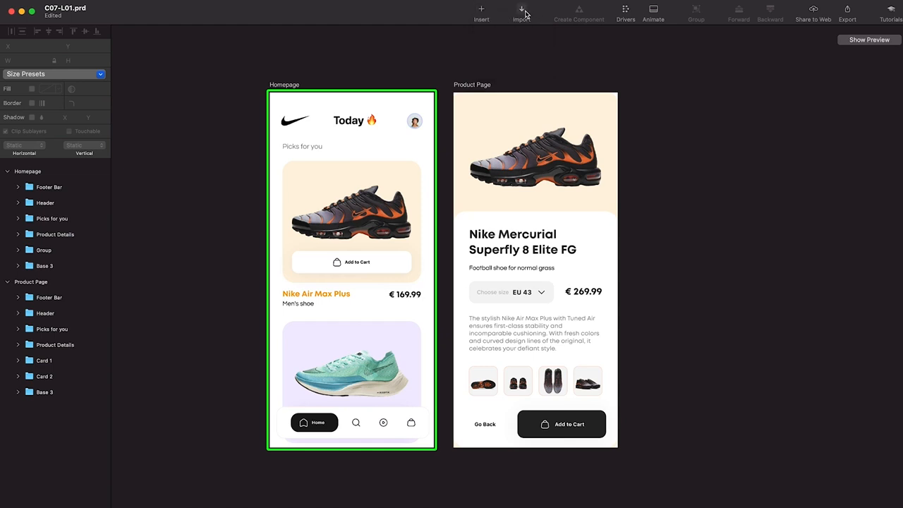
pyautogui.click(625, 11)
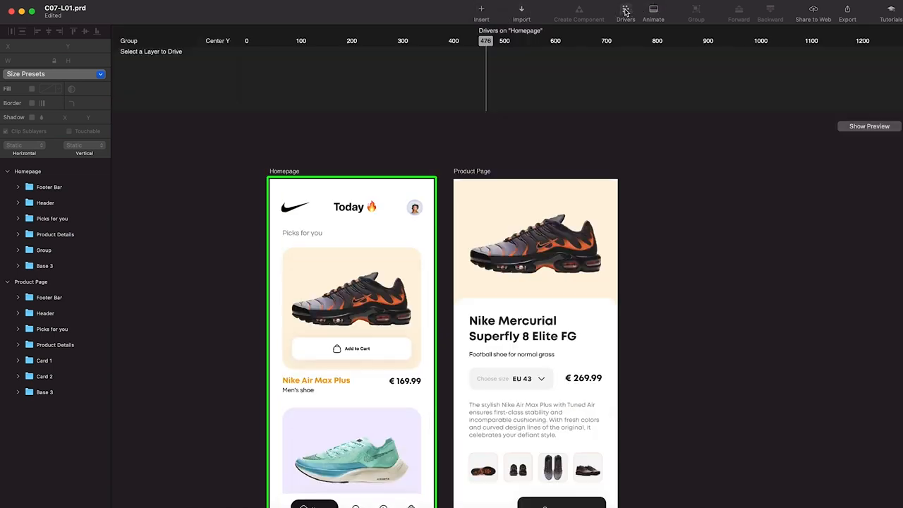
pyautogui.click(654, 10)
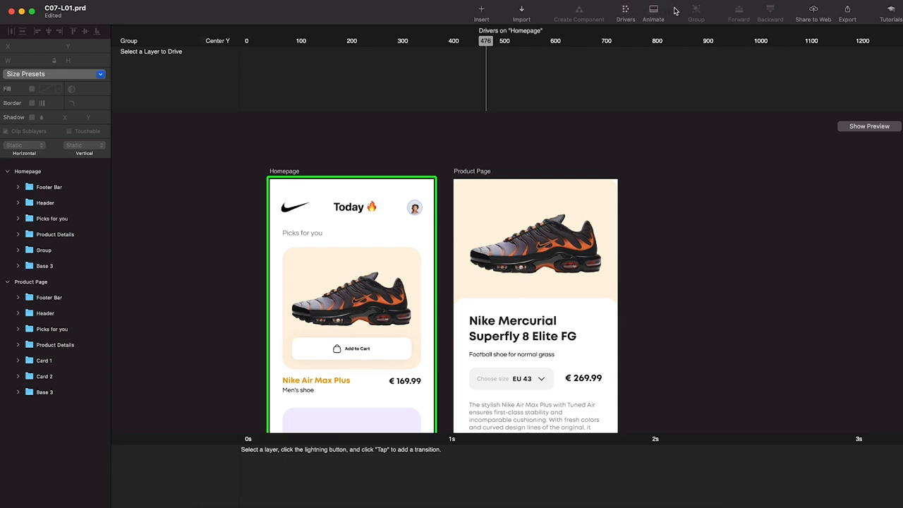
pyautogui.click(656, 11)
pyautogui.click(655, 10)
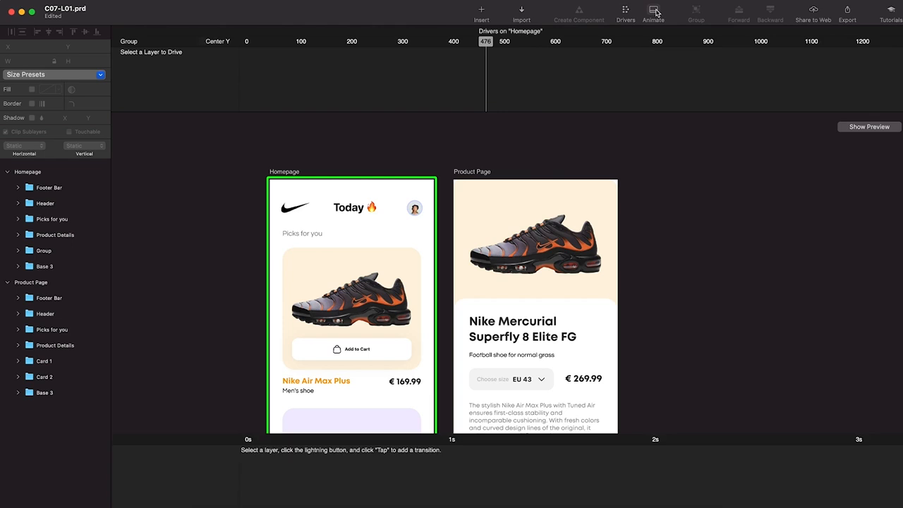
pyautogui.click(626, 10)
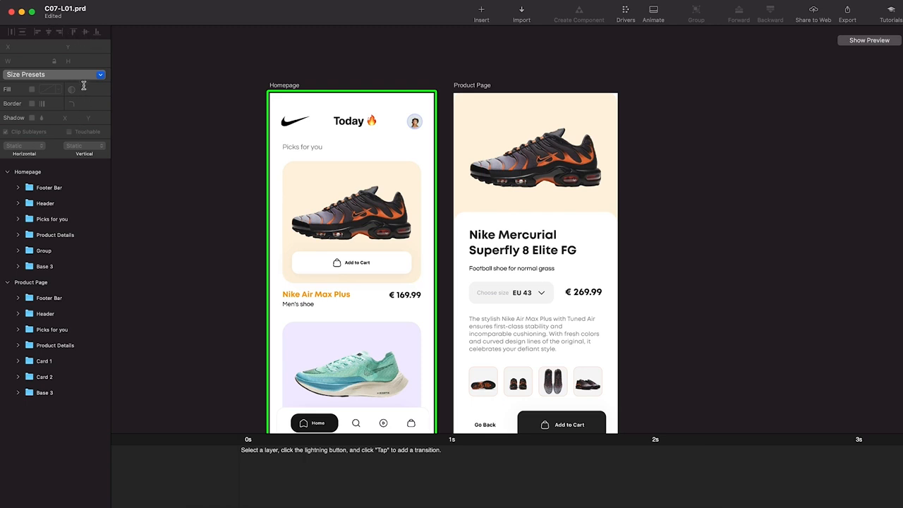
# Set the vertical behavior of the Homepage's Group layer to Static, keeping its horizontal behavior Static.
pyautogui.click(57, 251)
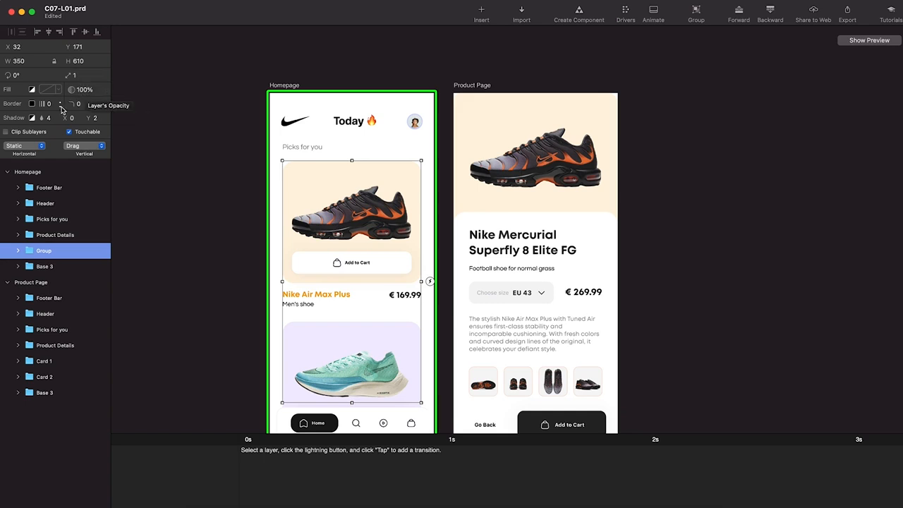
pyautogui.click(40, 147)
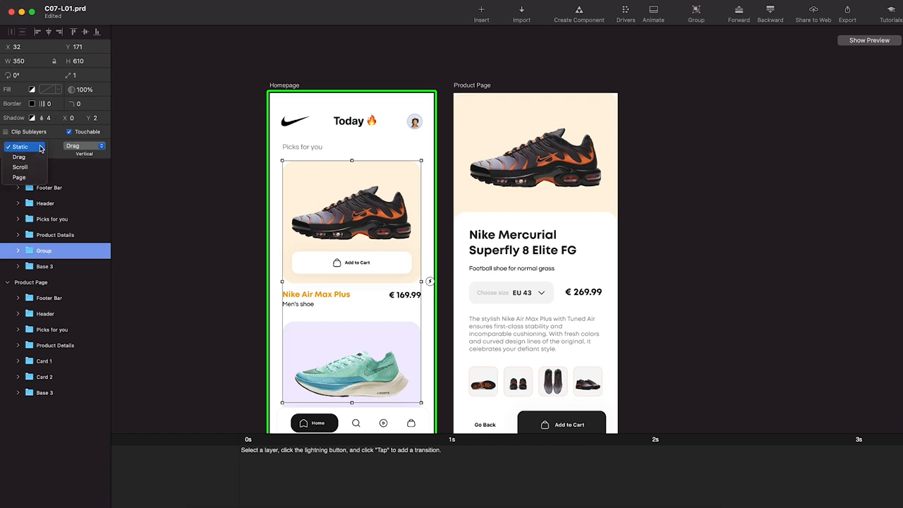
pyautogui.click(41, 148)
pyautogui.click(82, 146)
pyautogui.click(84, 137)
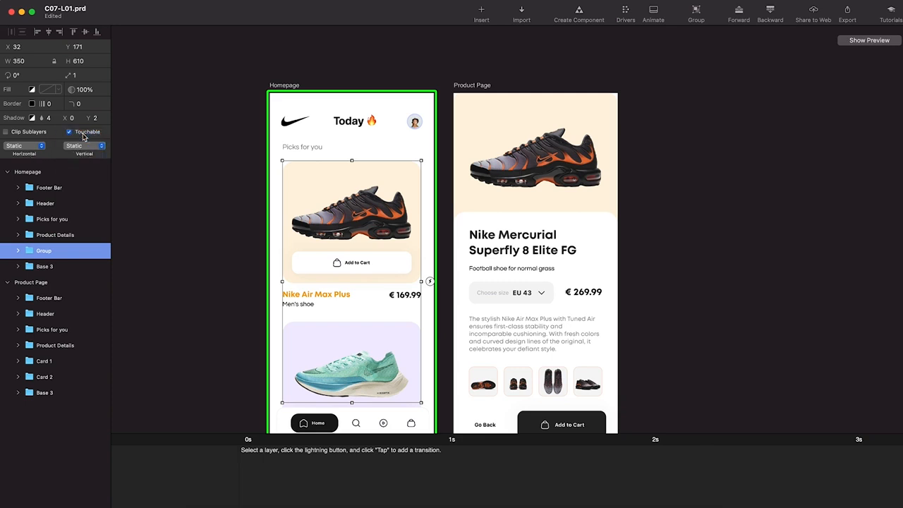
pyautogui.click(83, 146)
pyautogui.click(84, 146)
pyautogui.click(31, 148)
pyautogui.click(30, 148)
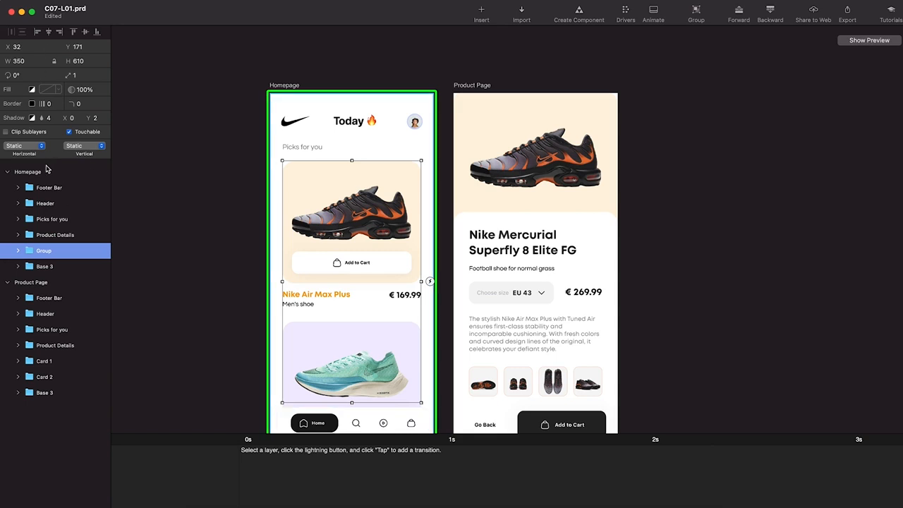
# Examine the layer structure of the Homepage and Product Page artboards by collapsing, expanding and selecting their layers.
pyautogui.click(47, 172)
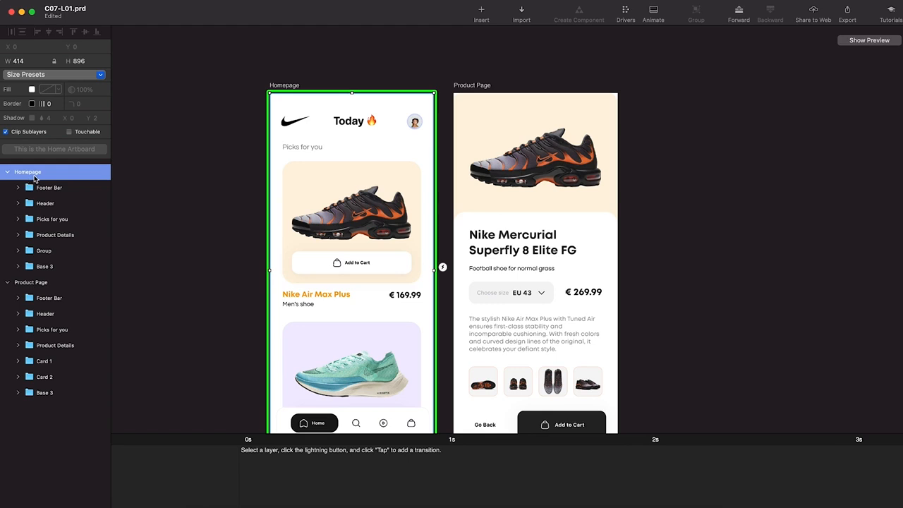
pyautogui.click(7, 171)
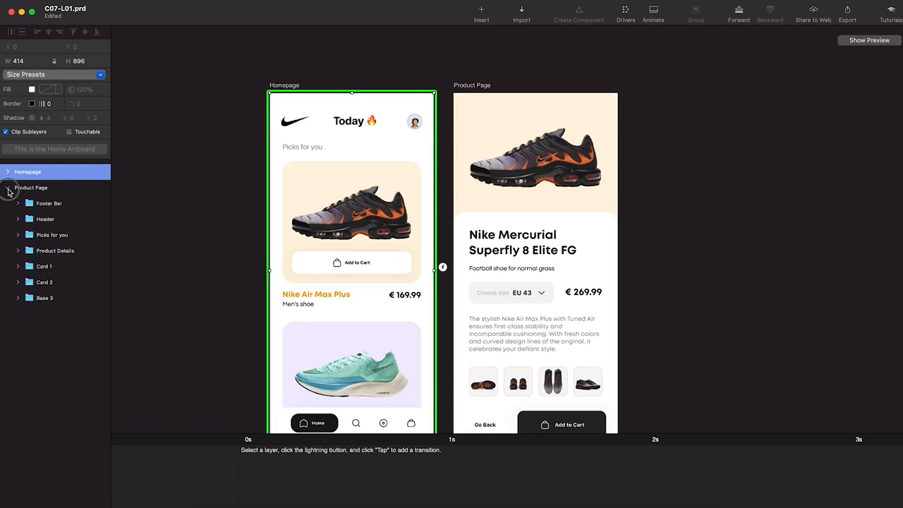
pyautogui.click(7, 187)
pyautogui.click(39, 188)
pyautogui.click(7, 172)
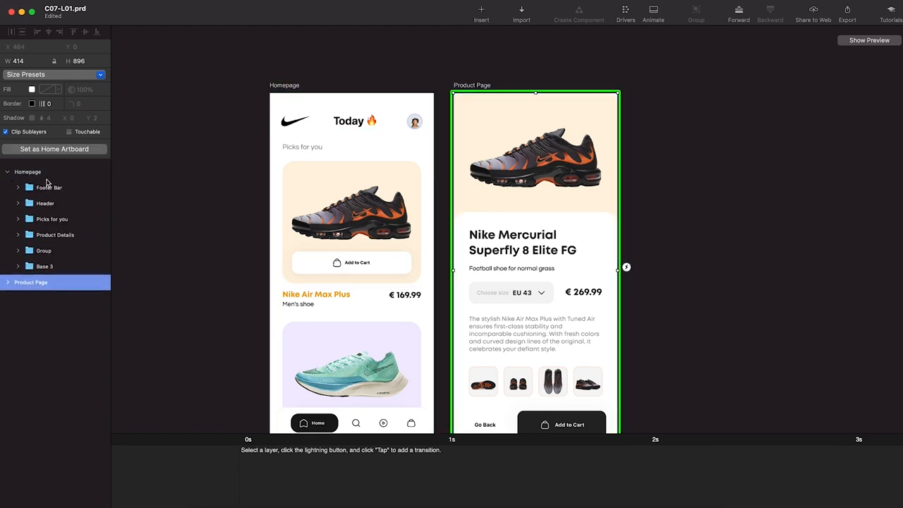
pyautogui.click(44, 188)
pyautogui.click(50, 234)
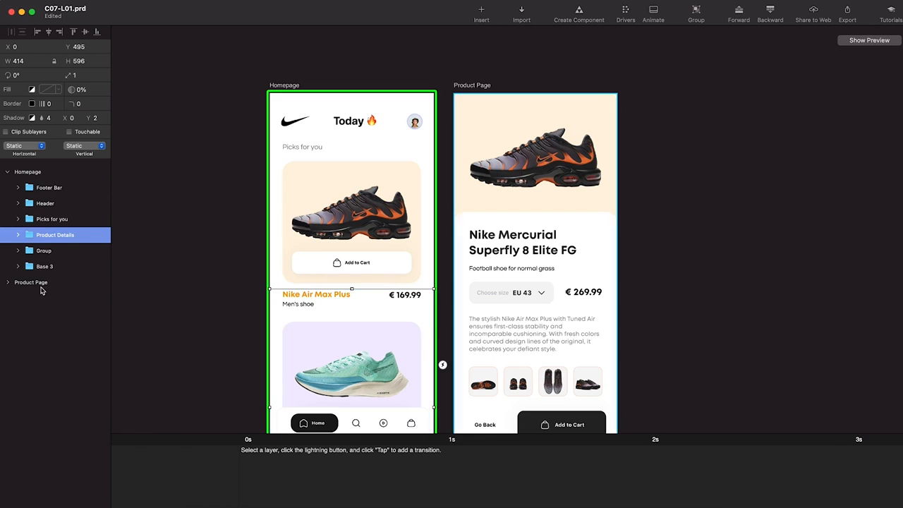
pyautogui.click(7, 282)
pyautogui.click(46, 298)
pyautogui.click(47, 313)
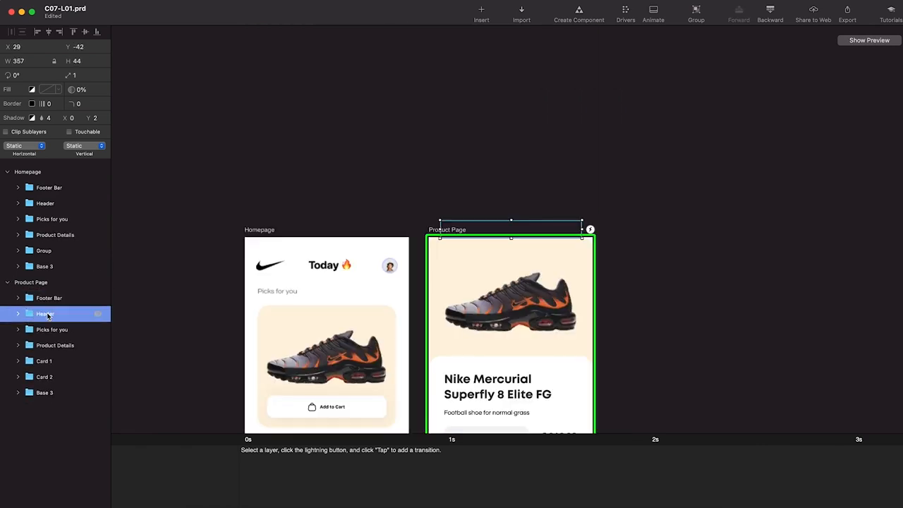
# Hide the Animate timeline so both artboards fit fully on the canvas.
pyautogui.scroll(-5, 325, 268)
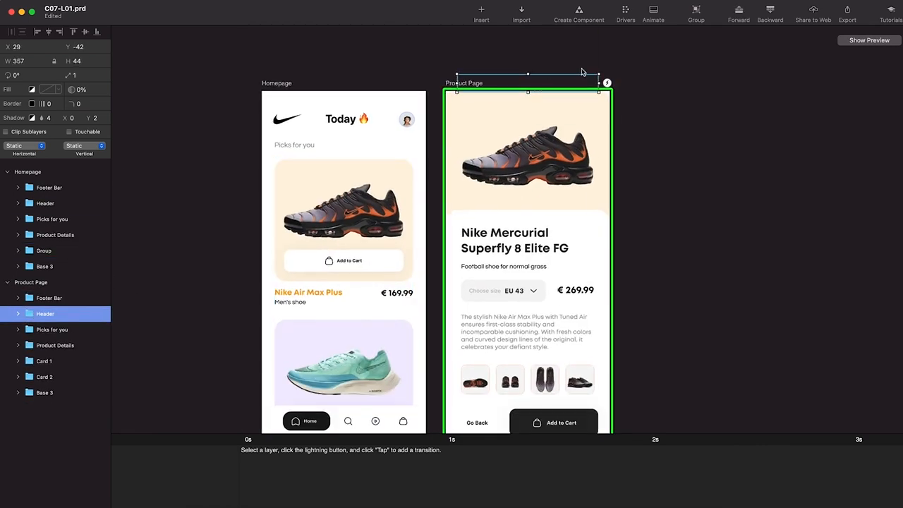
pyautogui.click(654, 10)
pyautogui.hscroll(-2, 645, 246)
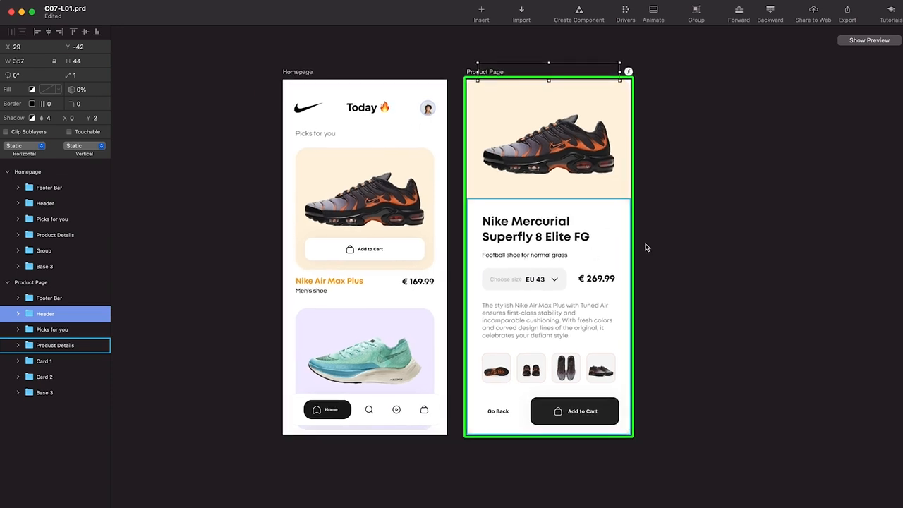
# Move the Card 1 and Card 2 layers out of the Homepage's Group folder, placing them directly below Product Details.
pyautogui.click(62, 203)
pyautogui.click(63, 219)
pyautogui.click(61, 235)
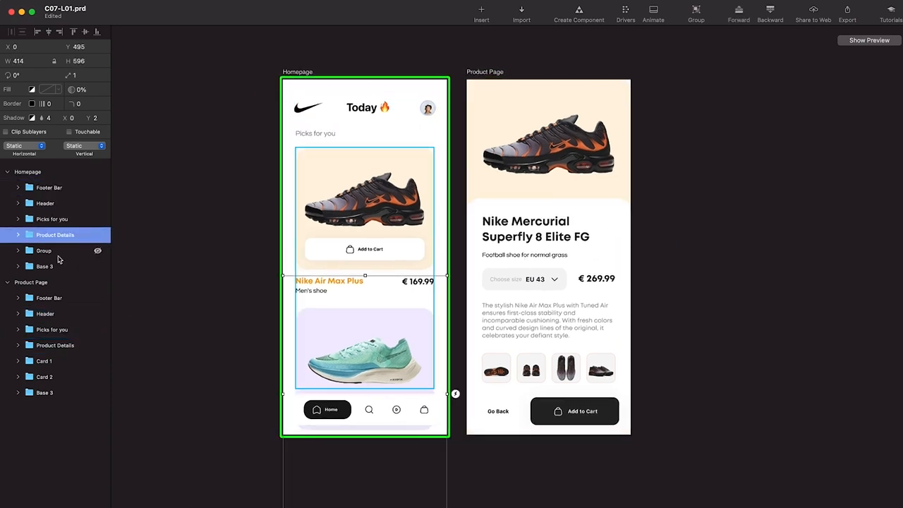
pyautogui.click(59, 257)
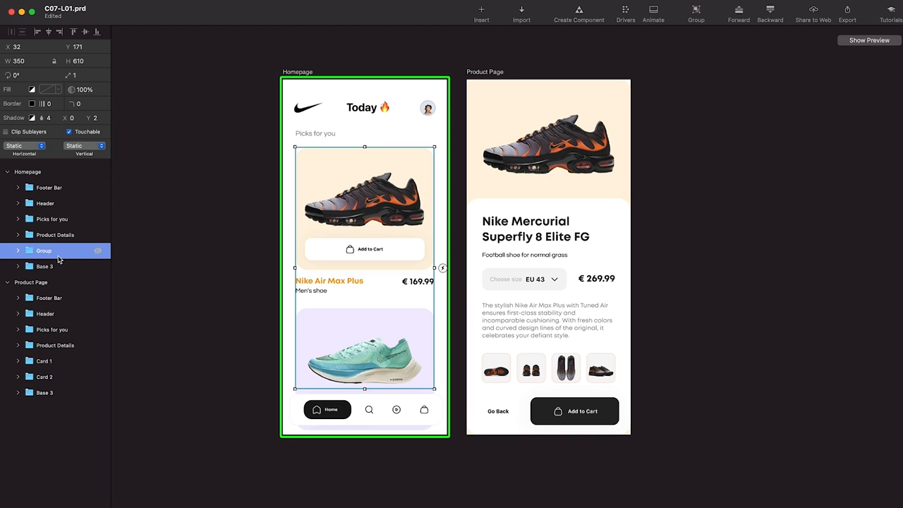
pyautogui.click(18, 251)
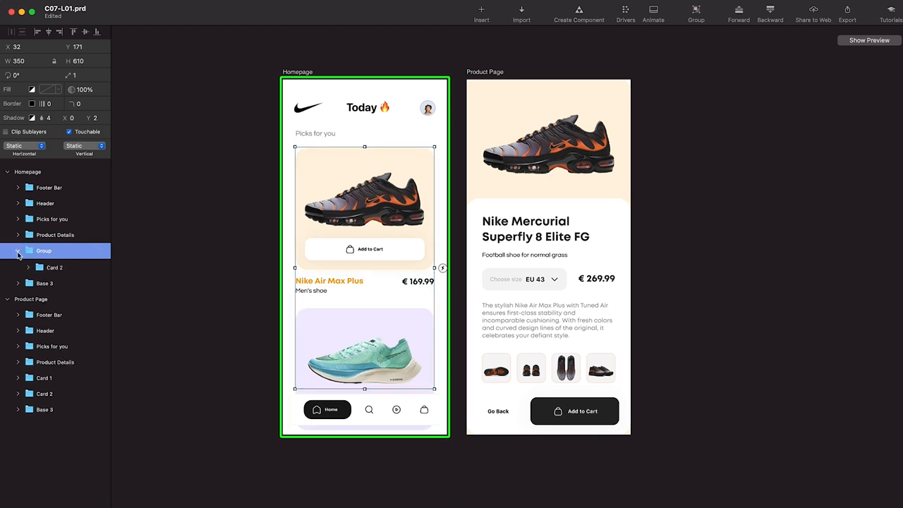
pyautogui.click(49, 269)
pyautogui.keyDown('shift'); pyautogui.click(54, 283); pyautogui.keyUp('shift')
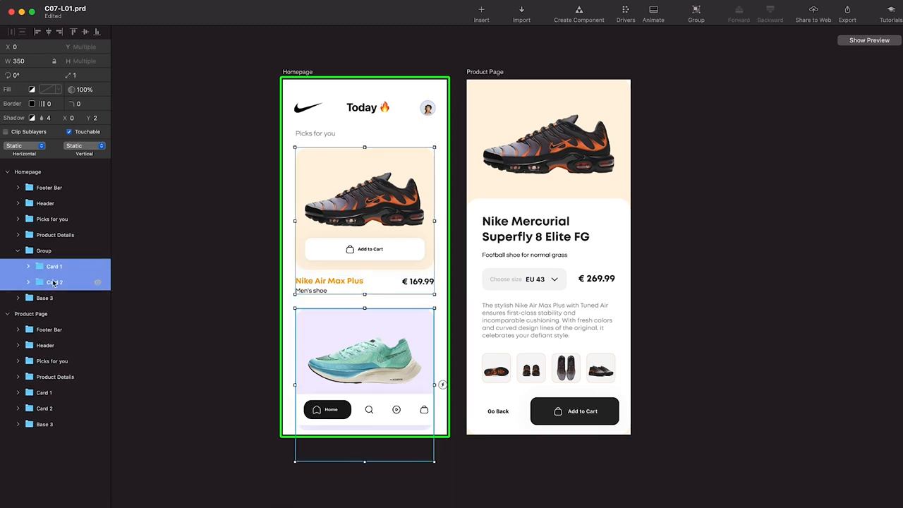
pyautogui.moveTo(57, 272); pyautogui.dragTo(42, 247)
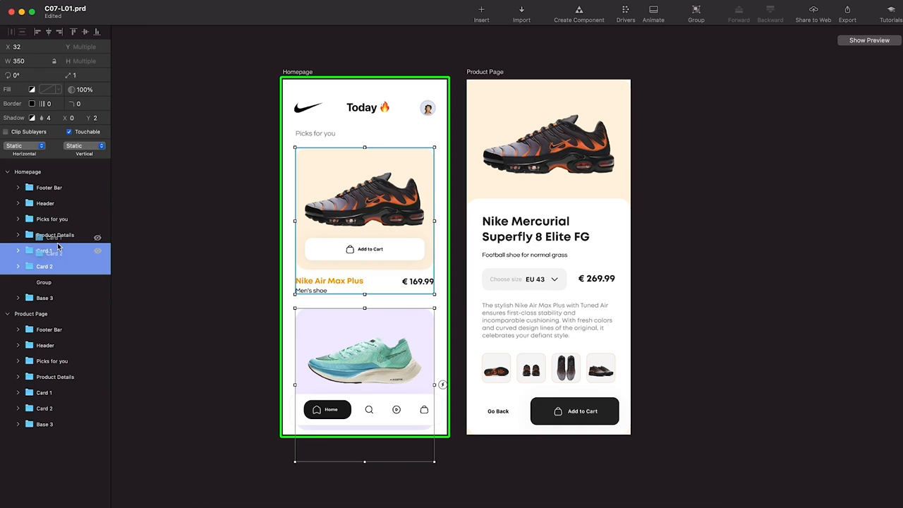
# Delete the leftover Group layer from the Homepage artboard.
pyautogui.click(45, 284)
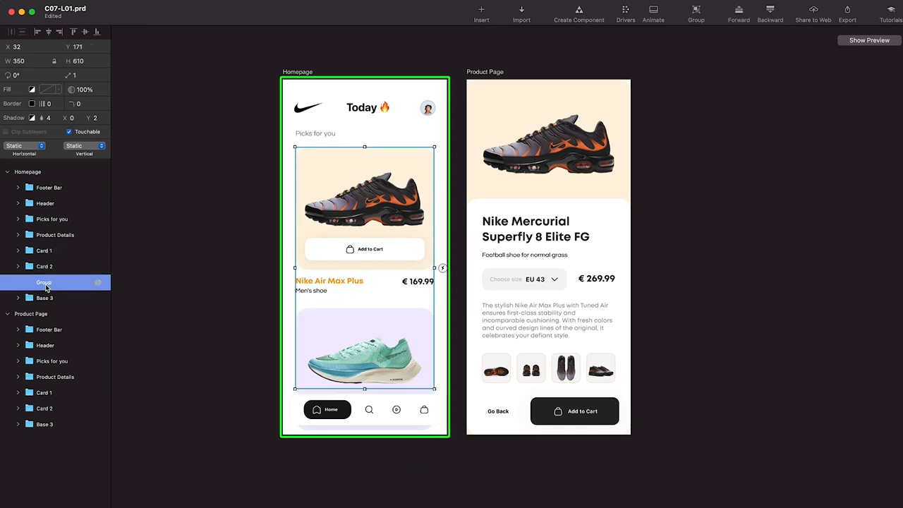
pyautogui.press('BackSpace')
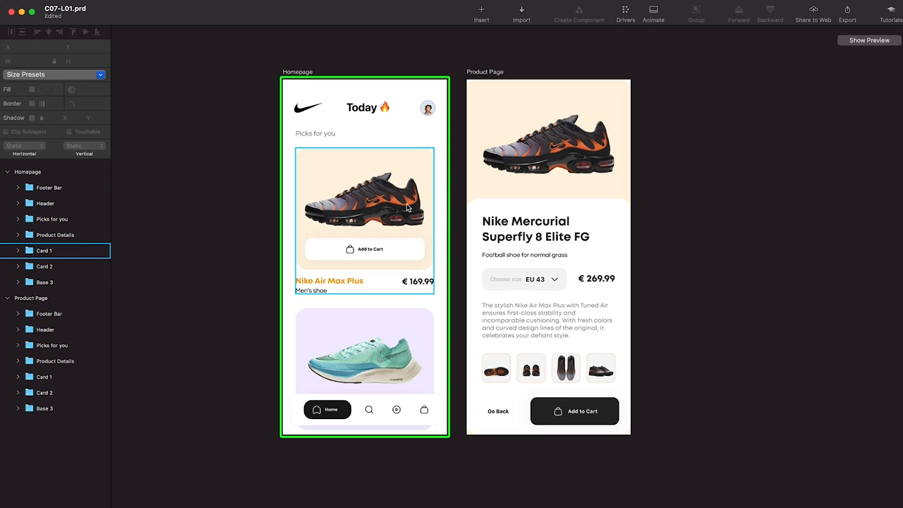
pyautogui.hscroll(-1, 449, 184)
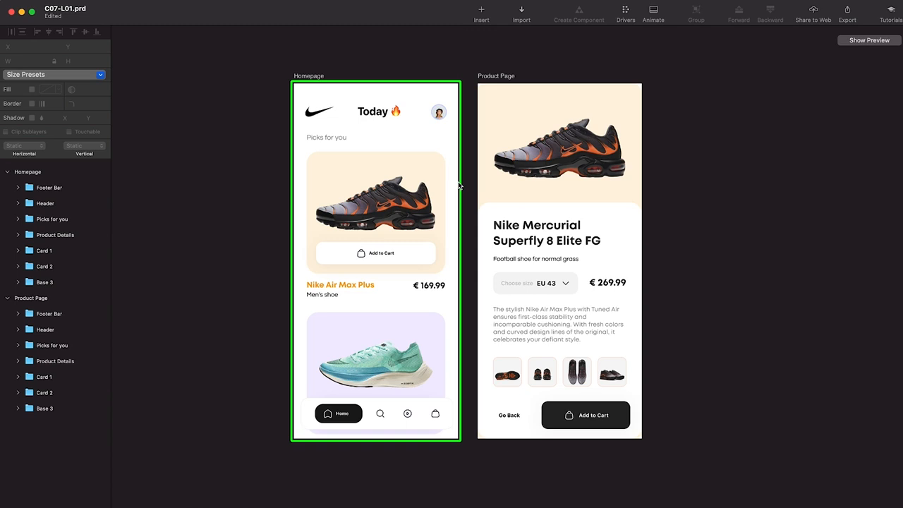
pyautogui.click(434, 197)
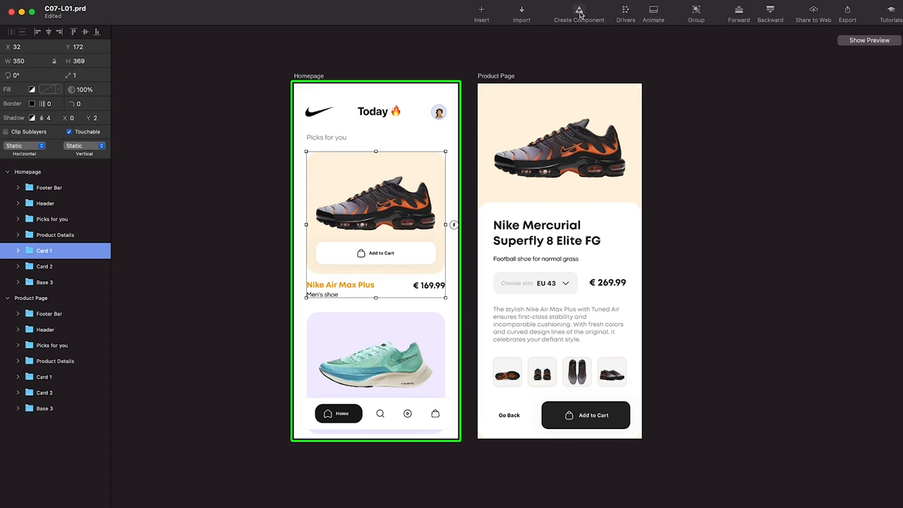
pyautogui.press('super+p')
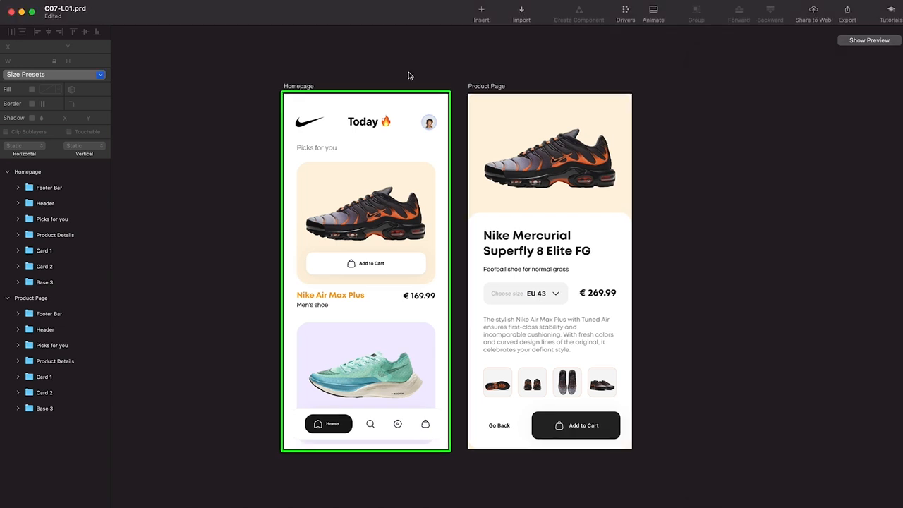
pyautogui.hscroll(-1, 410, 75)
pyautogui.scroll(3, 409, 76)
pyautogui.scroll(-2, 410, 76)
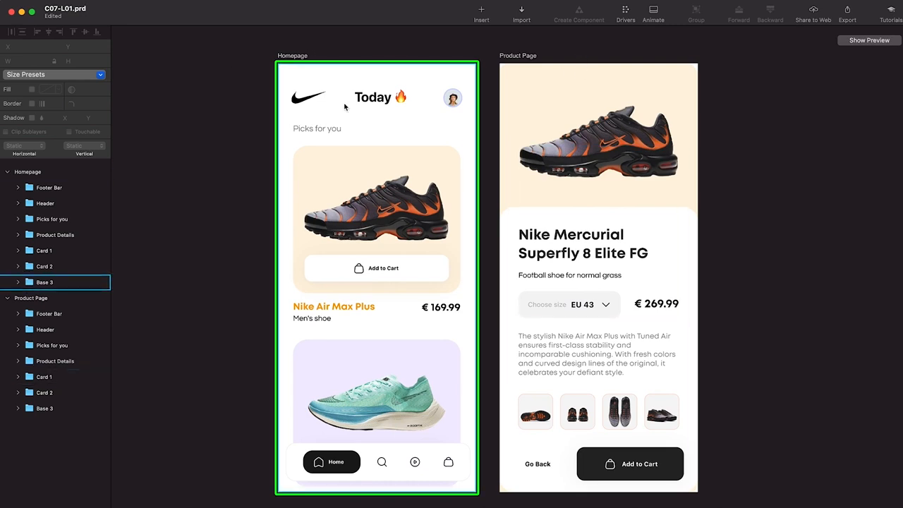
# Add a Tap interaction to the Homepage's Card 1 that transitions to a new duplicate of the Homepage artboard.
pyautogui.click(385, 188)
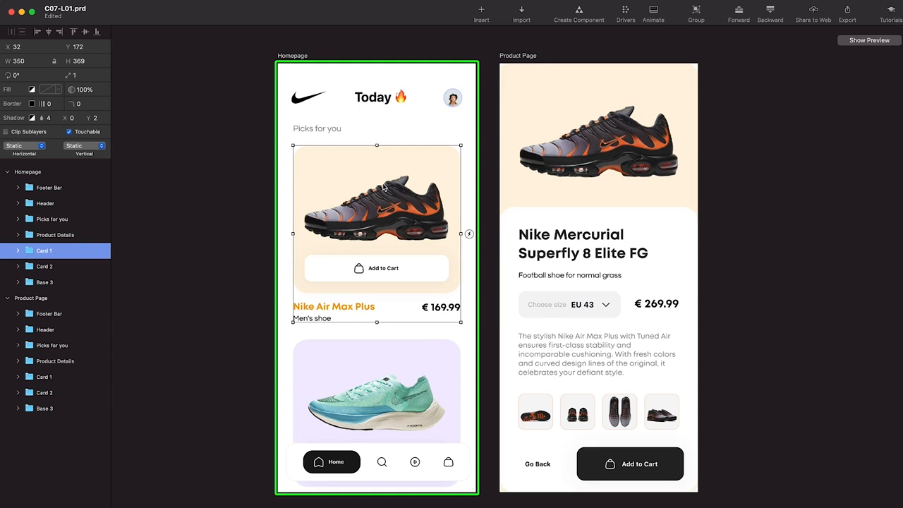
pyautogui.click(611, 213)
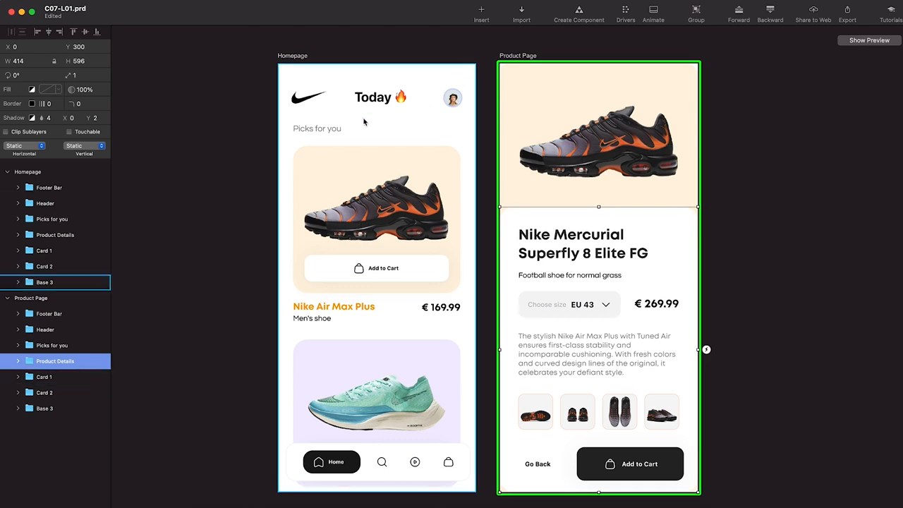
pyautogui.click(372, 181)
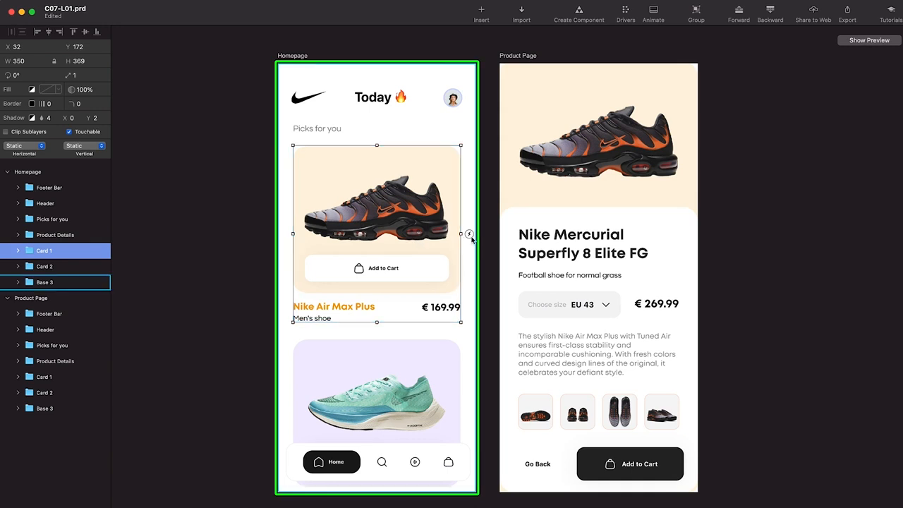
pyautogui.click(470, 235)
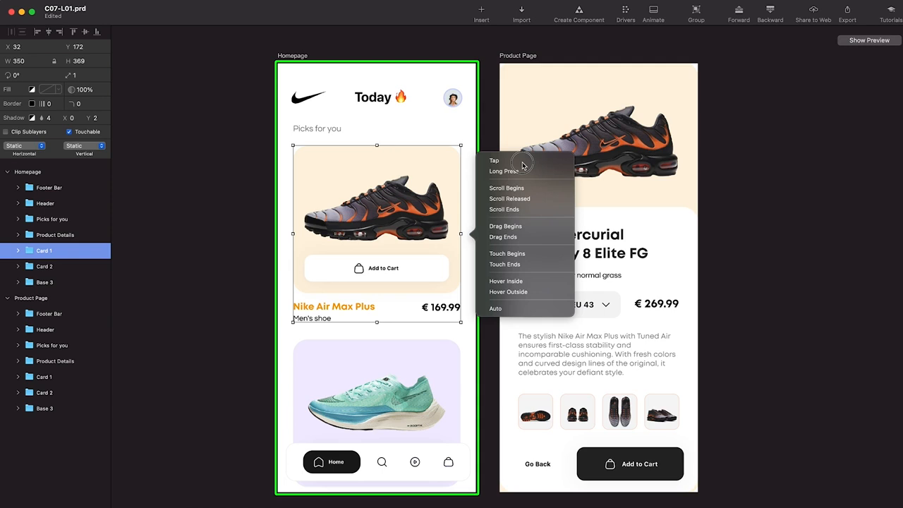
pyautogui.click(515, 161)
pyautogui.moveTo(494, 202); pyautogui.dragTo(583, 202)
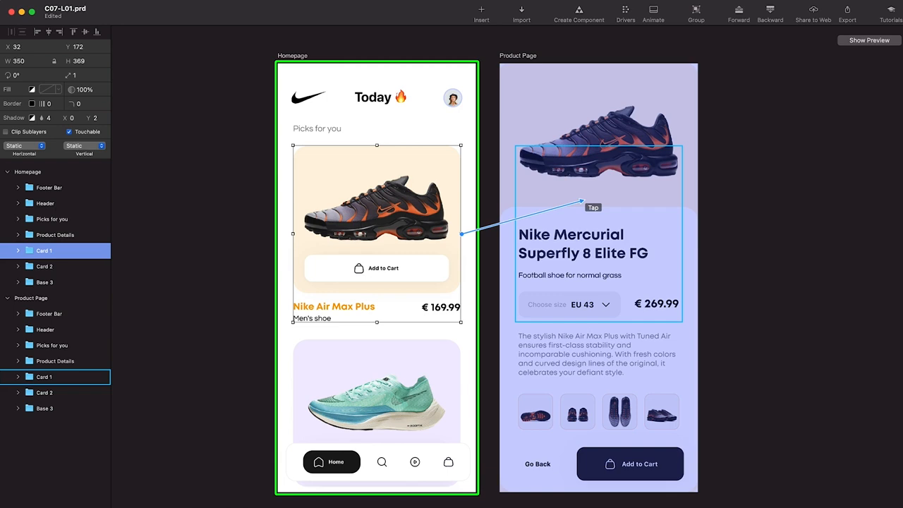
pyautogui.moveTo(583, 202); pyautogui.dragTo(381, 109)
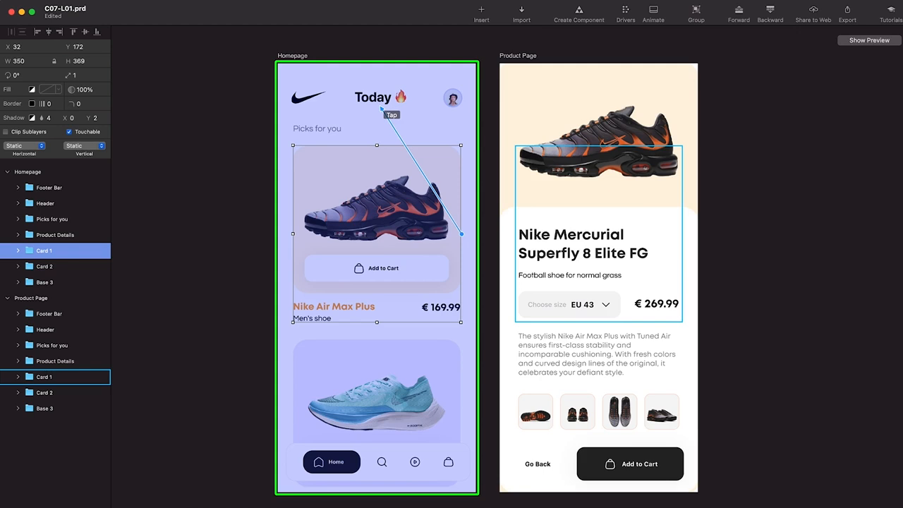
pyautogui.moveTo(381, 109); pyautogui.dragTo(381, 109)
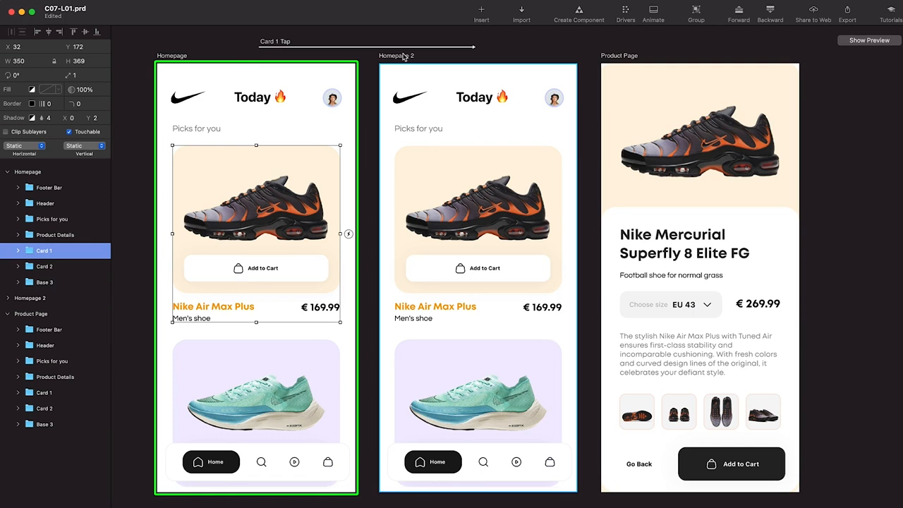
# Expand the duplicated Homepage 2 artboard's layers and rename the artboard as Product Page.
pyautogui.click(8, 298)
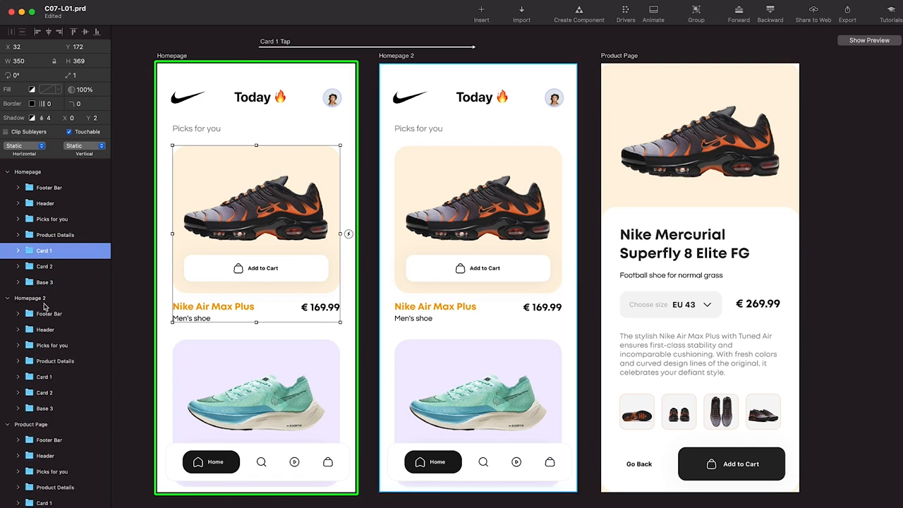
pyautogui.doubleClick(44, 299)
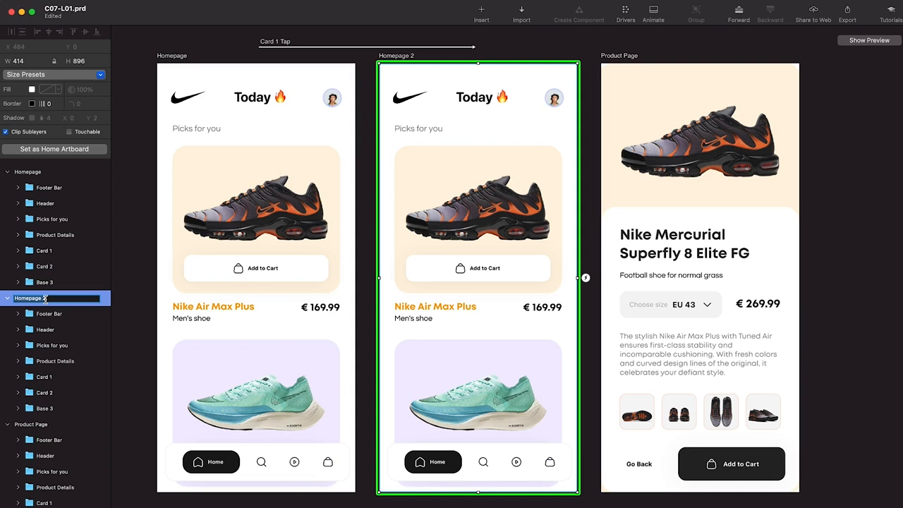
pyautogui.write('Product Page')
pyautogui.press('Return')
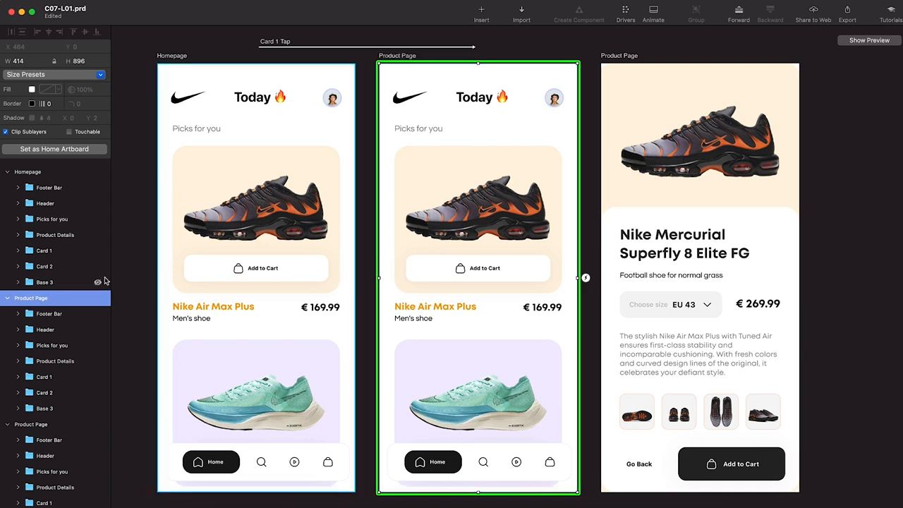
# Delete the transparent Product Details layer from the Homepage artboard.
pyautogui.hscroll(-2, 413, 176)
pyautogui.scroll(-1, 413, 177)
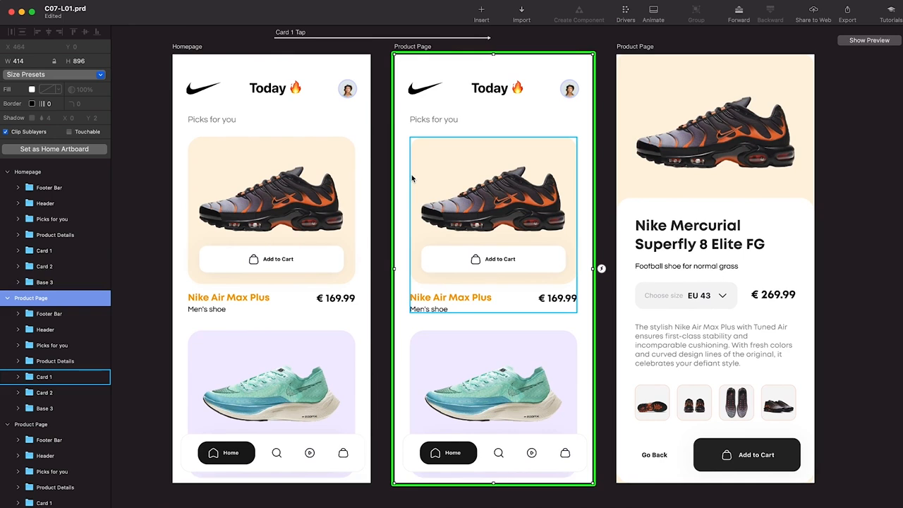
pyautogui.hscroll(-1, 413, 176)
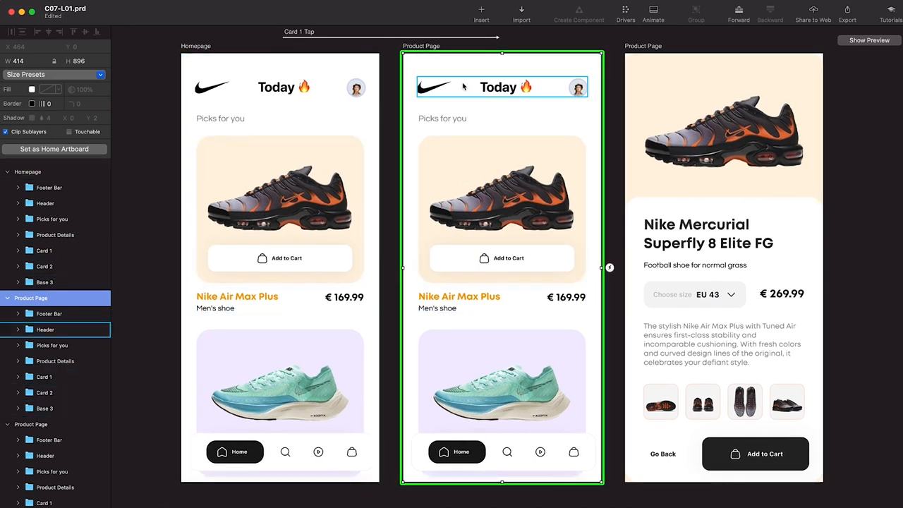
pyautogui.hscroll(-5, 463, 85)
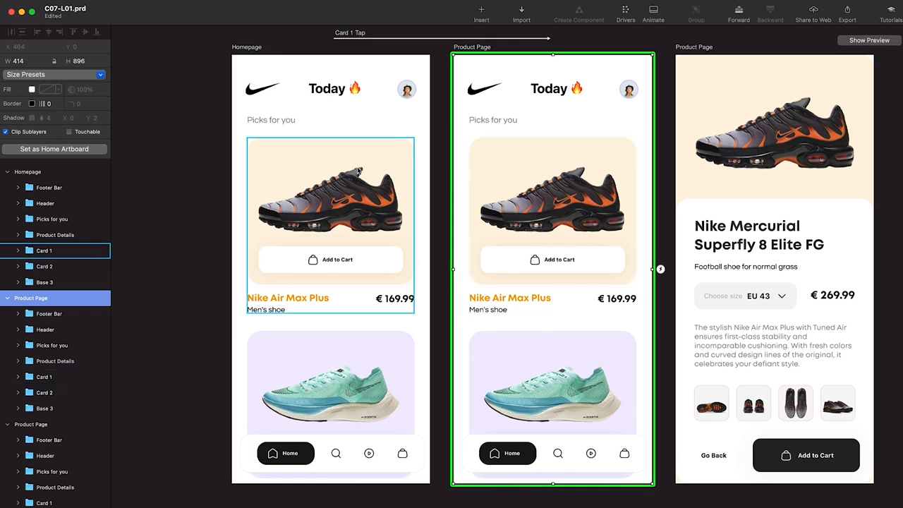
pyautogui.click(381, 89)
pyautogui.click(381, 451)
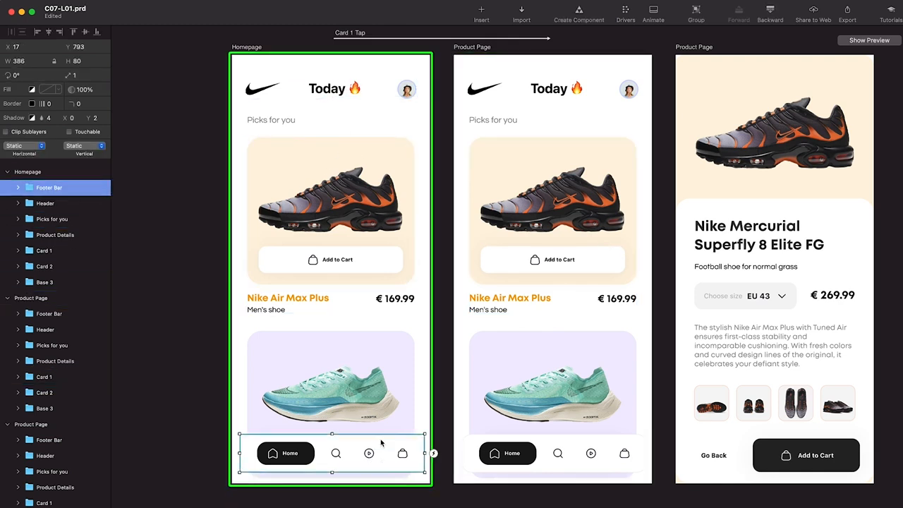
pyautogui.click(374, 387)
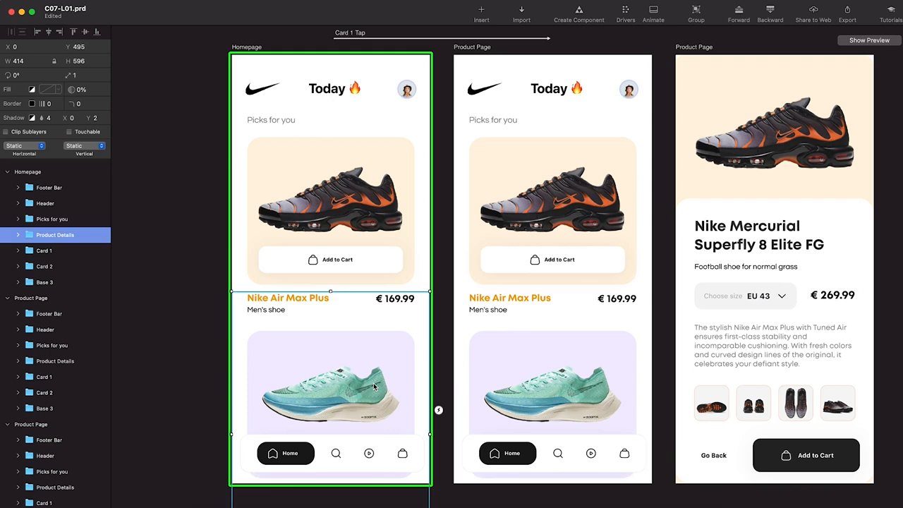
pyautogui.click(443, 384)
pyautogui.click(386, 340)
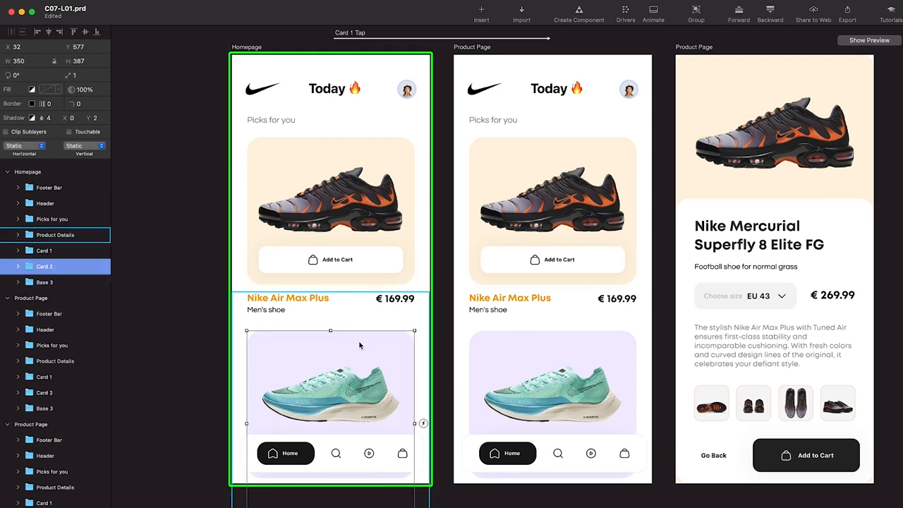
pyautogui.click(411, 306)
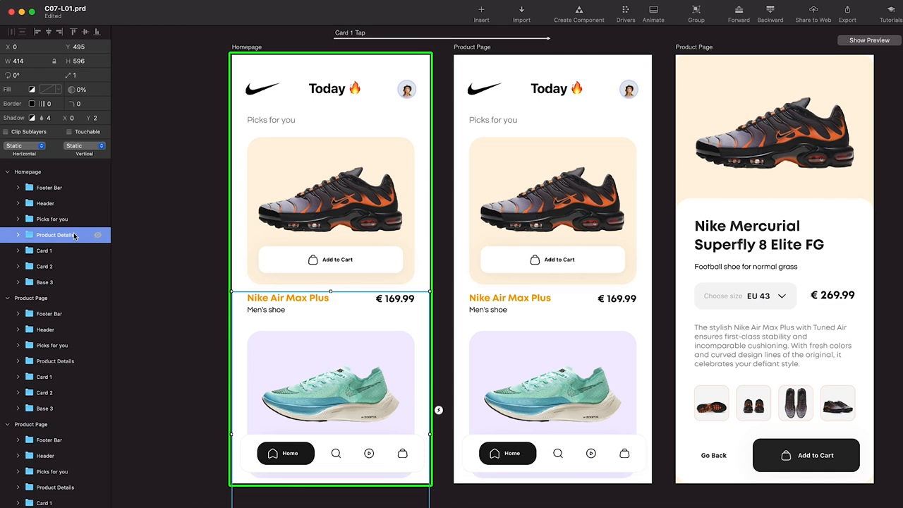
pyautogui.press('Delete')
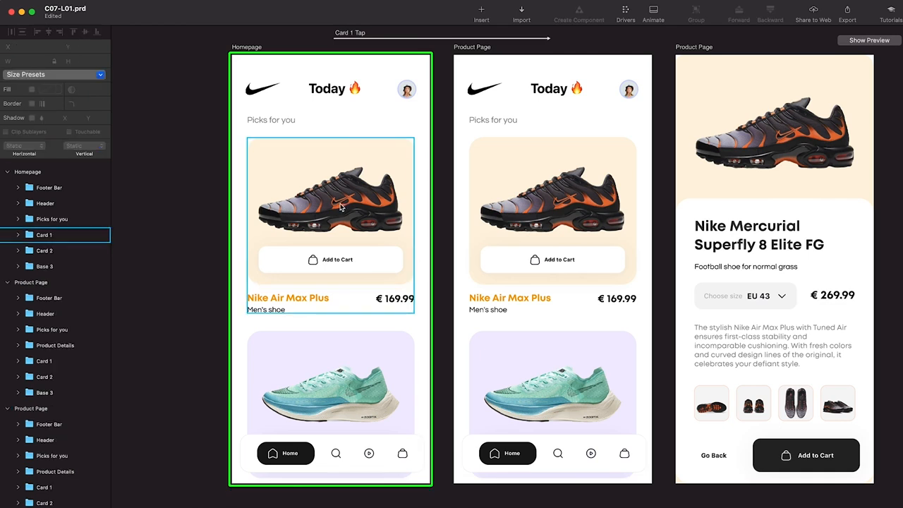
# Examine the Homepage's remaining layers by selecting the header, Picks for you text, product cards, footer bar and base.
pyautogui.click(367, 124)
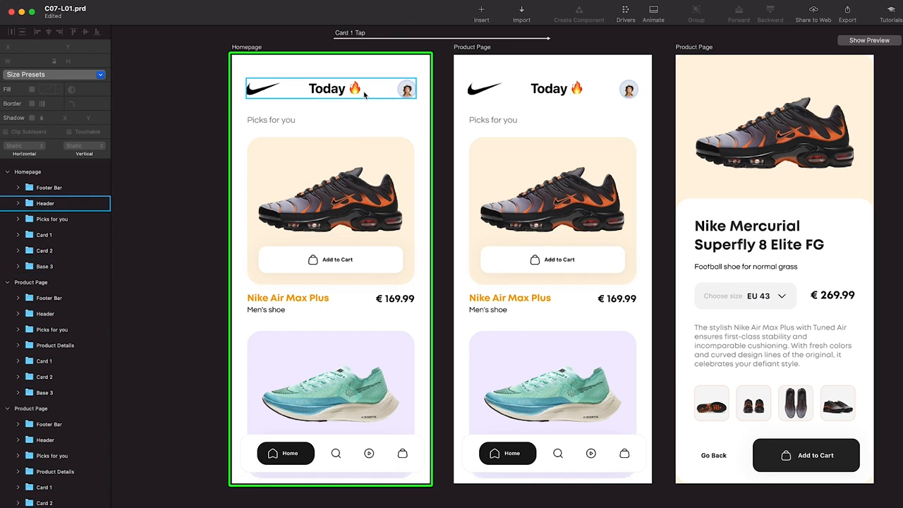
pyautogui.click(354, 95)
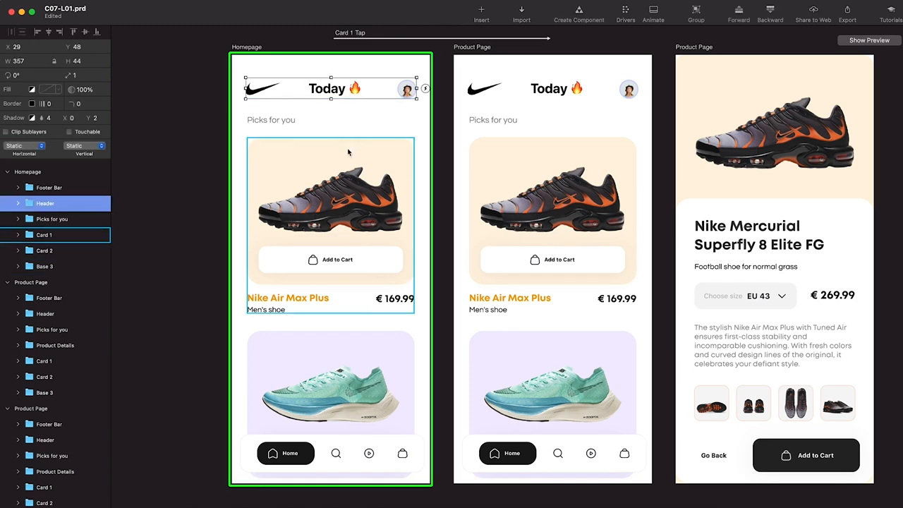
pyautogui.click(280, 121)
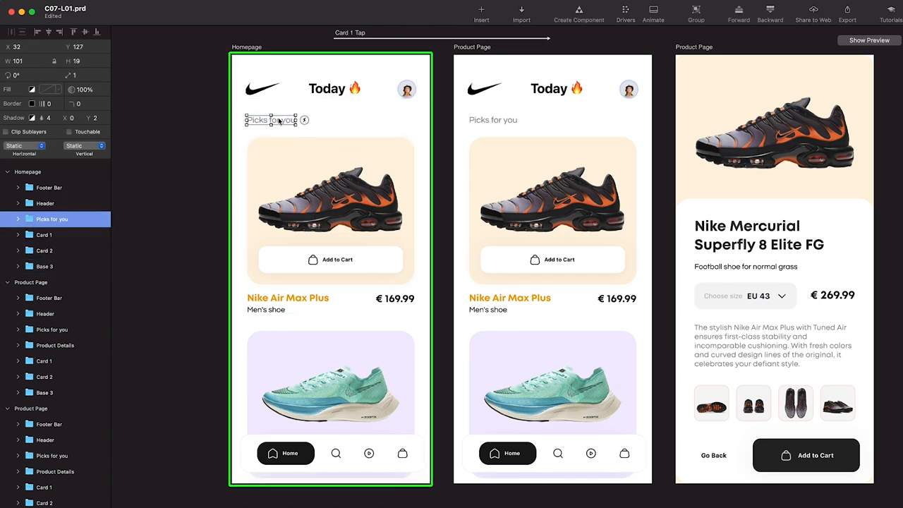
pyautogui.click(338, 168)
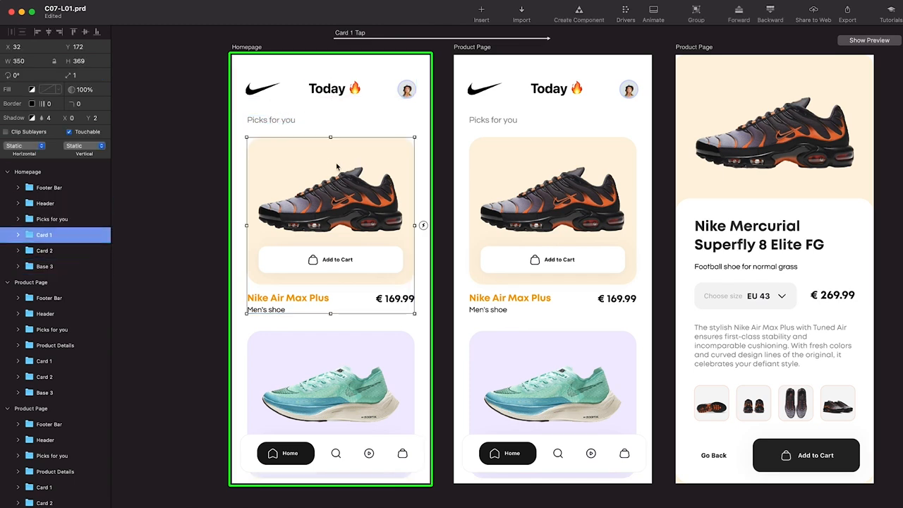
pyautogui.click(339, 326)
pyautogui.click(336, 453)
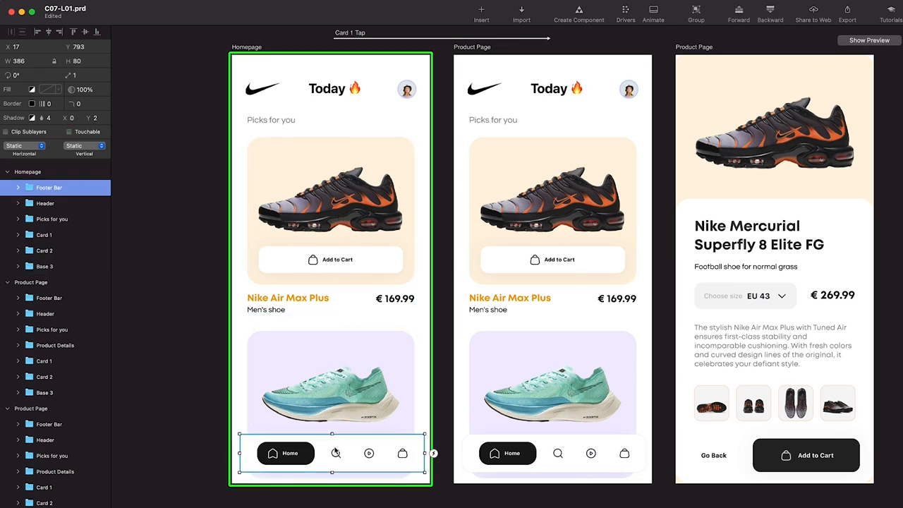
pyautogui.click(426, 312)
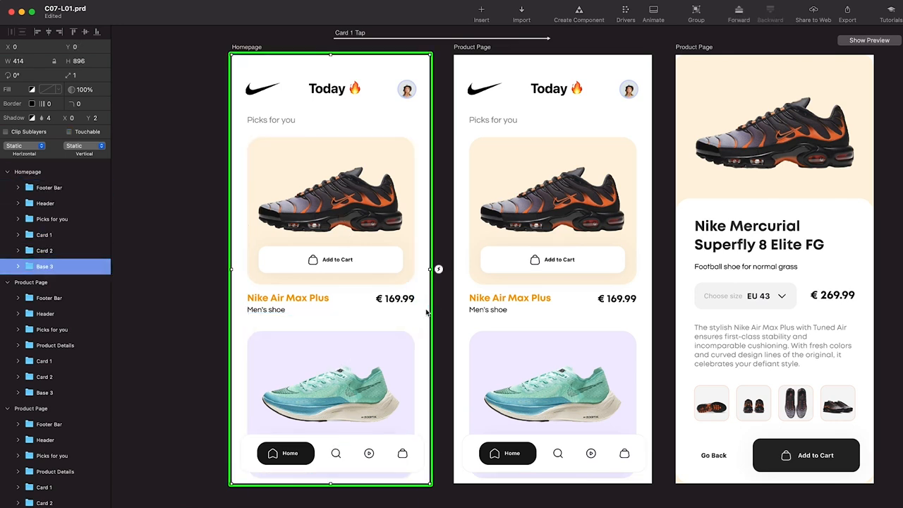
# Move the Header in the middle Product Page artboard up to Y -22 and set its opacity to 0%.
pyautogui.hscroll(3, 413, 333)
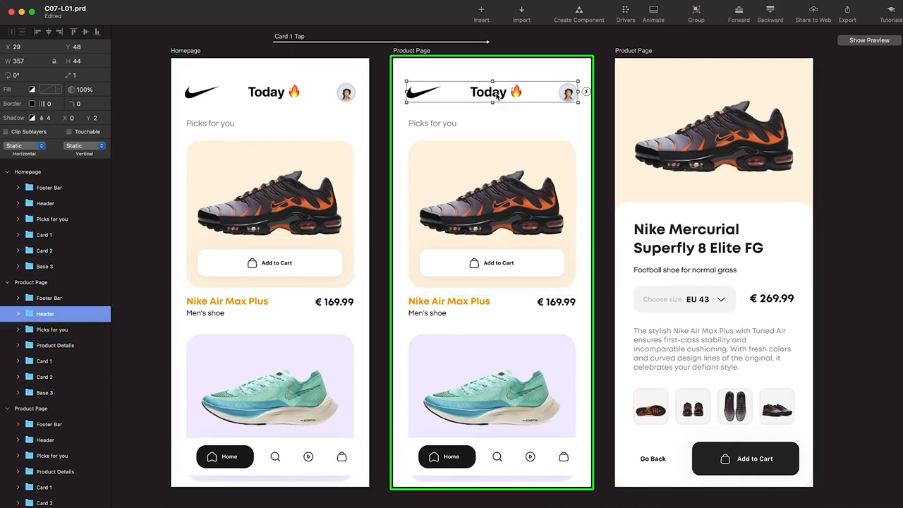
pyautogui.press('Up')
pyautogui.press('Up')
pyautogui.press('Up')
pyautogui.press('Up')
pyautogui.press('Up')
pyautogui.press('Up')
pyautogui.press('Up')
pyautogui.press('Up')
pyautogui.press('Up')
pyautogui.press('Up')
pyautogui.press('Up')
pyautogui.press('Up')
pyautogui.press('Up')
pyautogui.press('Up')
pyautogui.press('Up')
pyautogui.press('Up')
pyautogui.press('Up')
pyautogui.press('Up')
pyautogui.press('Up')
pyautogui.press('Up')
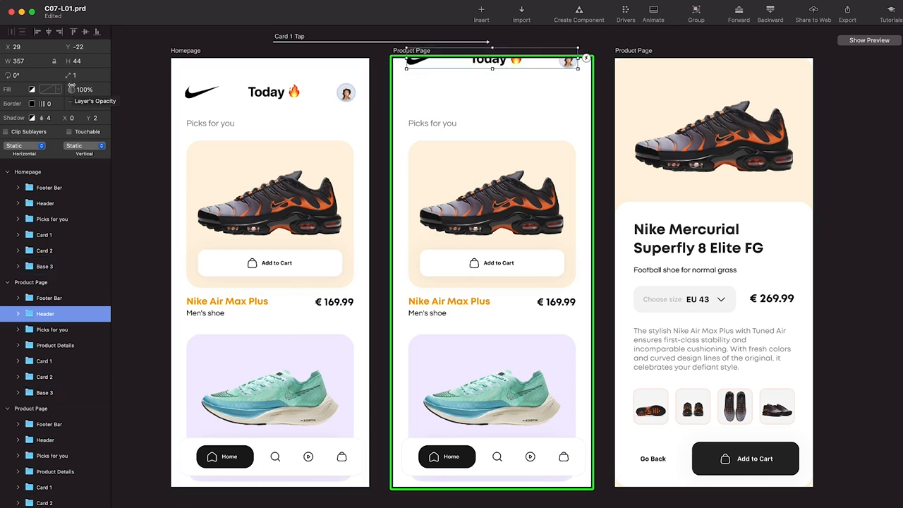
pyautogui.moveTo(71, 89); pyautogui.dragTo(3, 92)
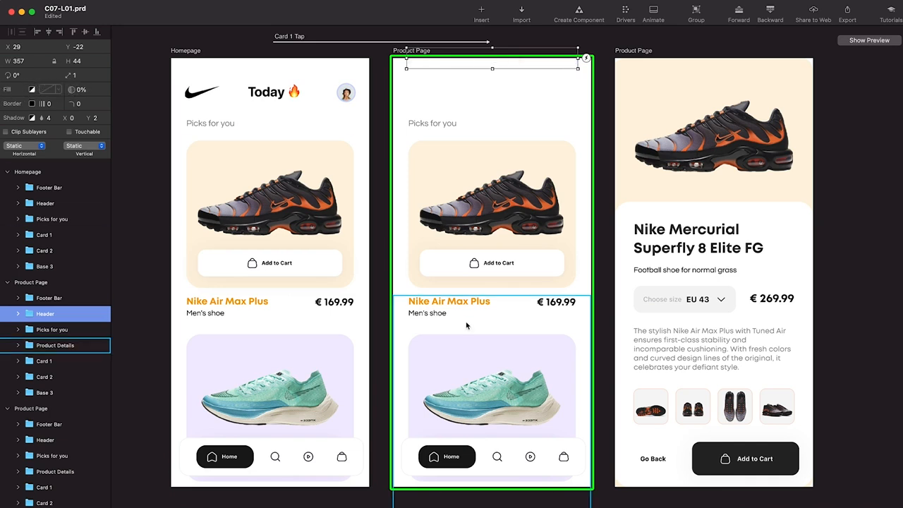
# Delete the transparent Product Details layer from the middle Product Page artboard.
pyautogui.click(73, 350)
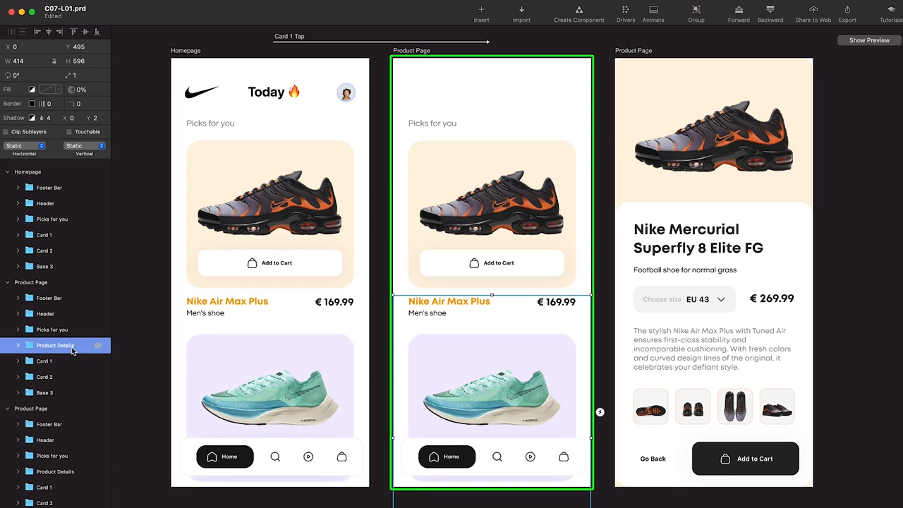
pyautogui.press('Delete')
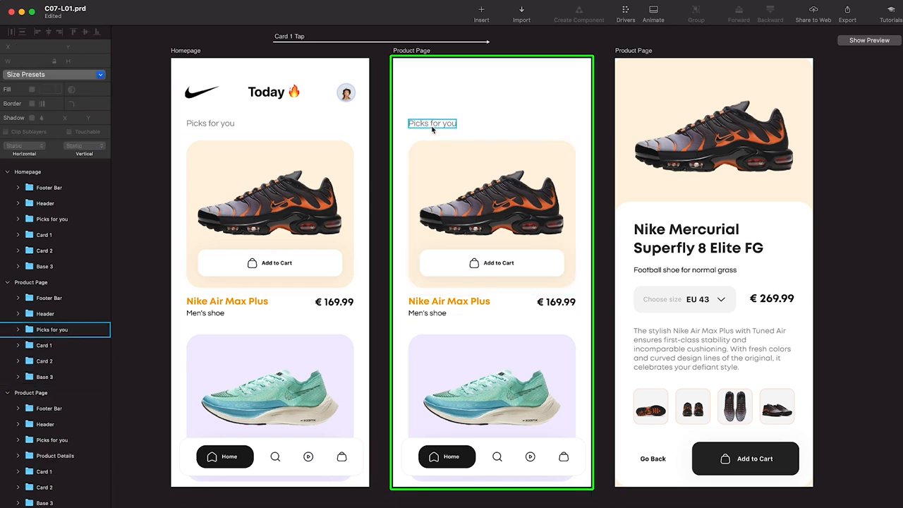
# Move the Picks for you text in the middle Product Page artboard up to Y 77 and set its opacity to 0%.
pyautogui.click(431, 126)
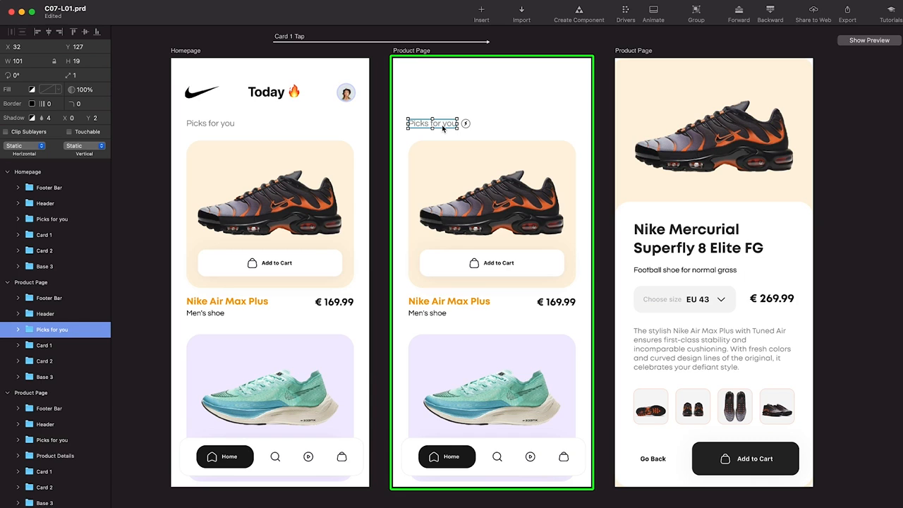
pyautogui.hotkey('shift', 'Up')
pyautogui.hotkey('shift', 'Up')
pyautogui.hotkey('shift', 'Up')
pyautogui.hotkey('shift', 'Up')
pyautogui.hotkey('shift', 'Up')
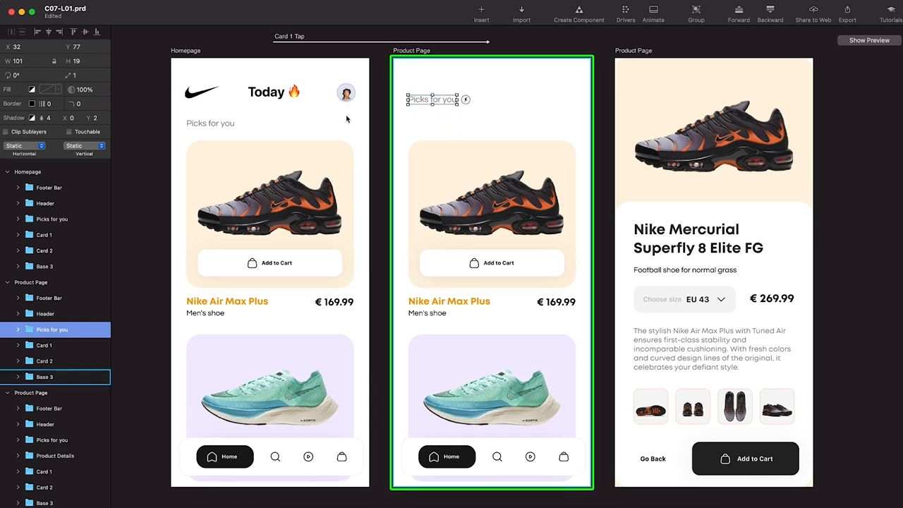
pyautogui.click(93, 88)
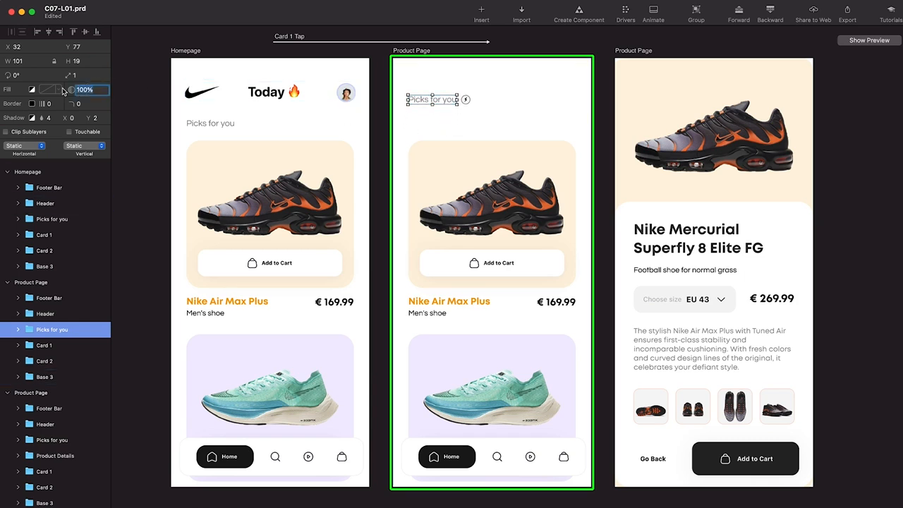
pyautogui.write('0')
pyautogui.press('Return')
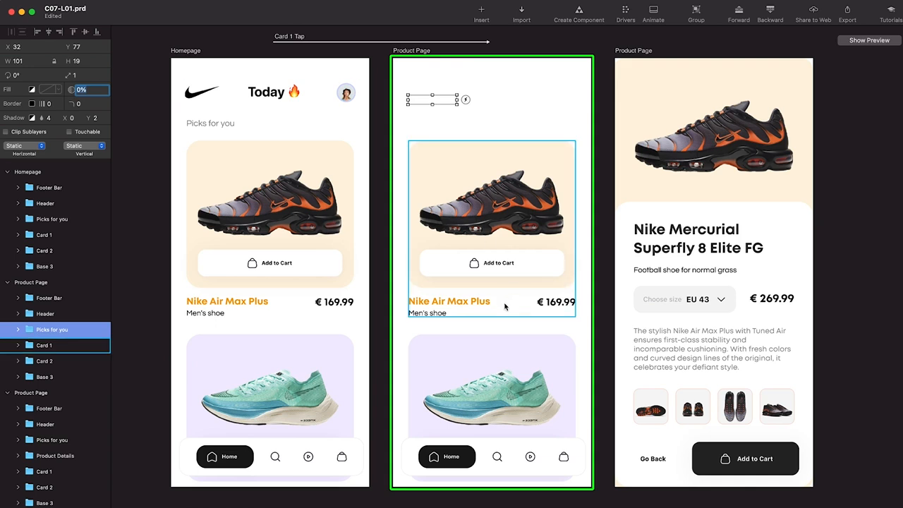
# Move the Footer Bar in the middle Product Page artboard down to Y 863 and set its opacity to 0%.
pyautogui.click(526, 463)
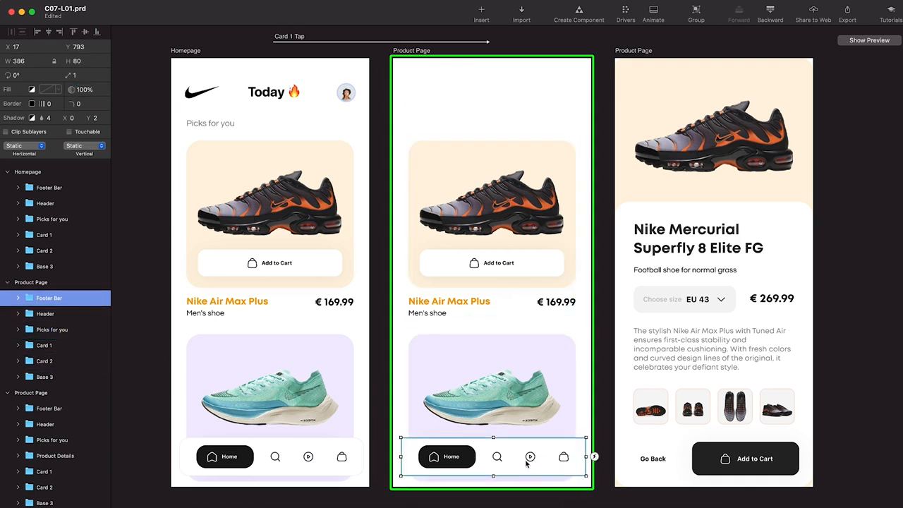
pyautogui.hotkey('shift', 'Down')
pyautogui.hotkey('shift', 'Down')
pyautogui.hotkey('shift', 'Down')
pyautogui.hotkey('shift', 'Down')
pyautogui.hotkey('shift', 'Down')
pyautogui.hotkey('shift', 'Down')
pyautogui.hotkey('shift', 'Down')
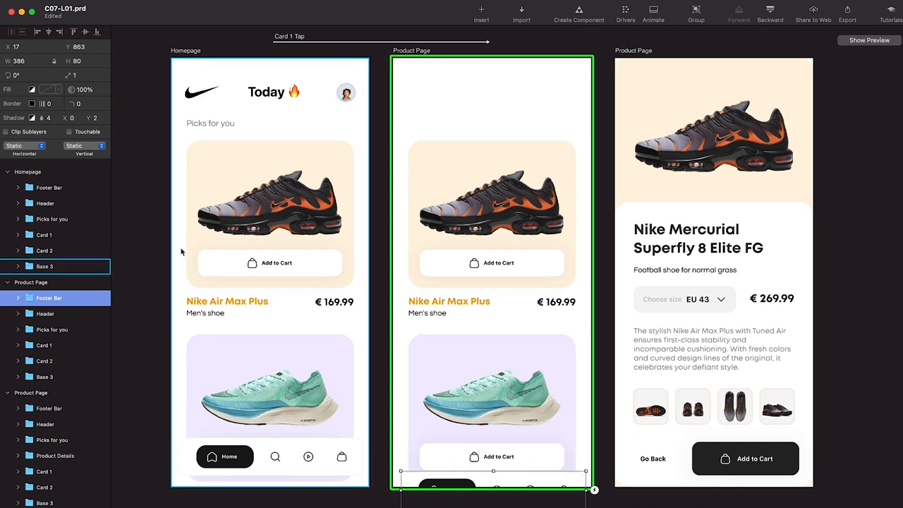
pyautogui.moveTo(78, 90); pyautogui.dragTo(17, 89)
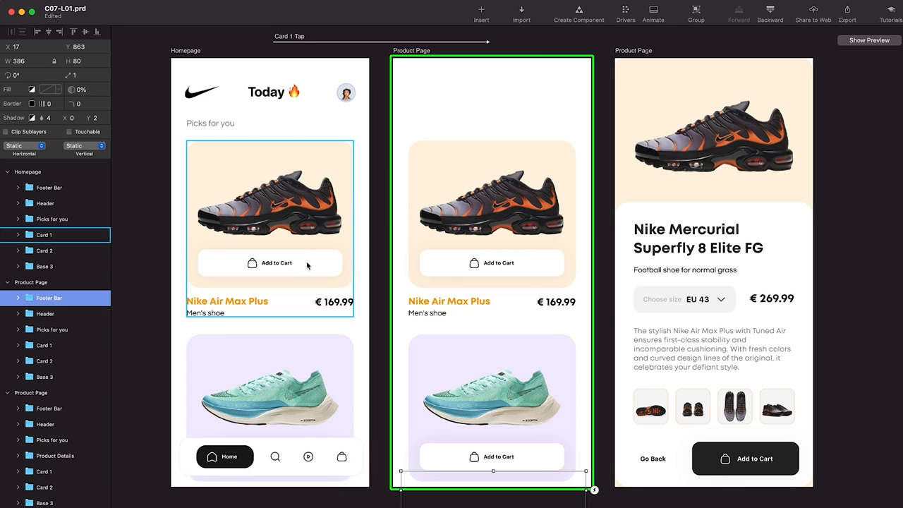
pyautogui.click(469, 222)
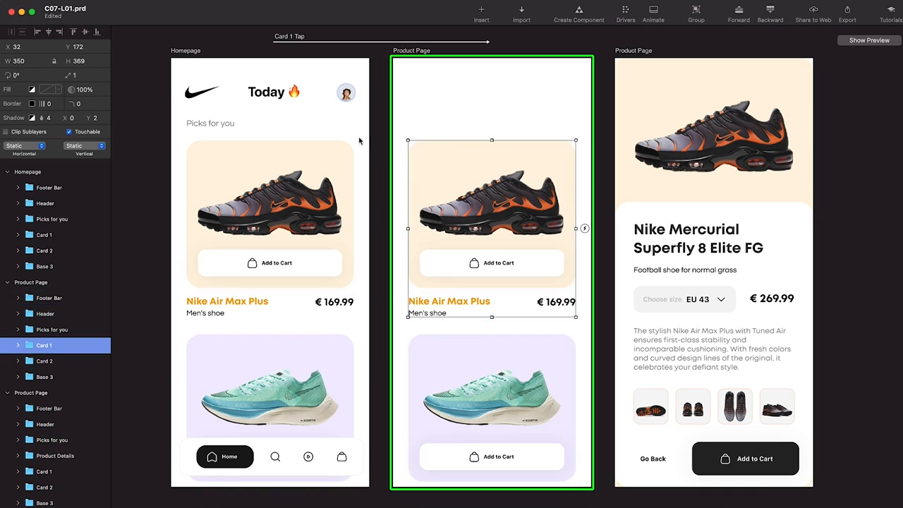
pyautogui.click(346, 94)
pyautogui.click(356, 454)
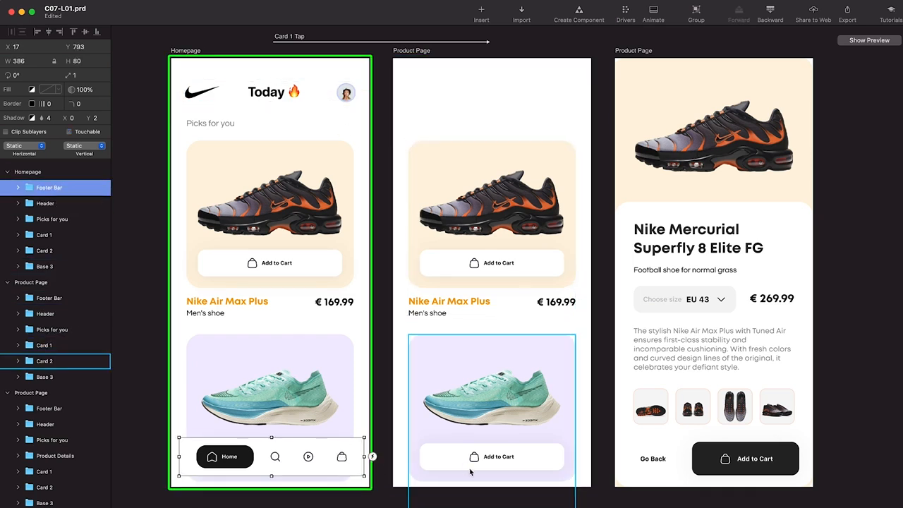
# Move Card 2 in the middle Product Page artboard down to Y 677 and set its opacity to 0%.
pyautogui.click(494, 394)
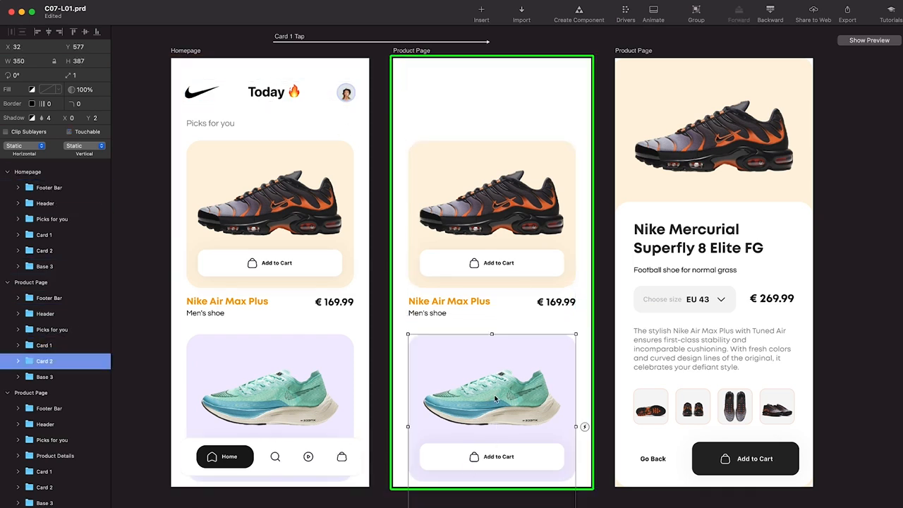
pyautogui.hotkey('shift', 'Down')
pyautogui.hotkey('shift', 'Down')
pyautogui.hotkey('shift', 'Down')
pyautogui.hotkey('shift', 'Down')
pyautogui.hotkey('shift', 'Down')
pyautogui.hotkey('shift', 'Down')
pyautogui.hotkey('shift', 'Down')
pyautogui.hotkey('shift', 'Down')
pyautogui.hotkey('shift', 'Down')
pyautogui.hotkey('shift', 'Down')
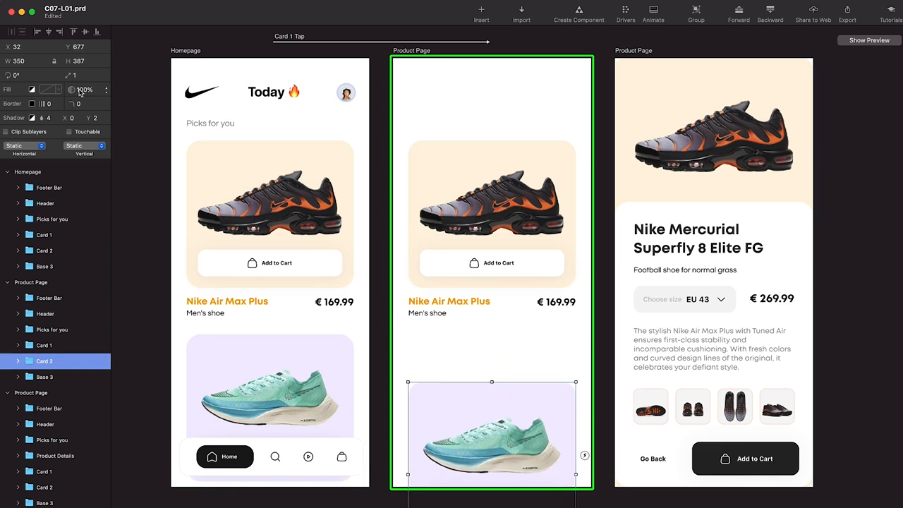
pyautogui.moveTo(79, 89); pyautogui.dragTo(3, 90)
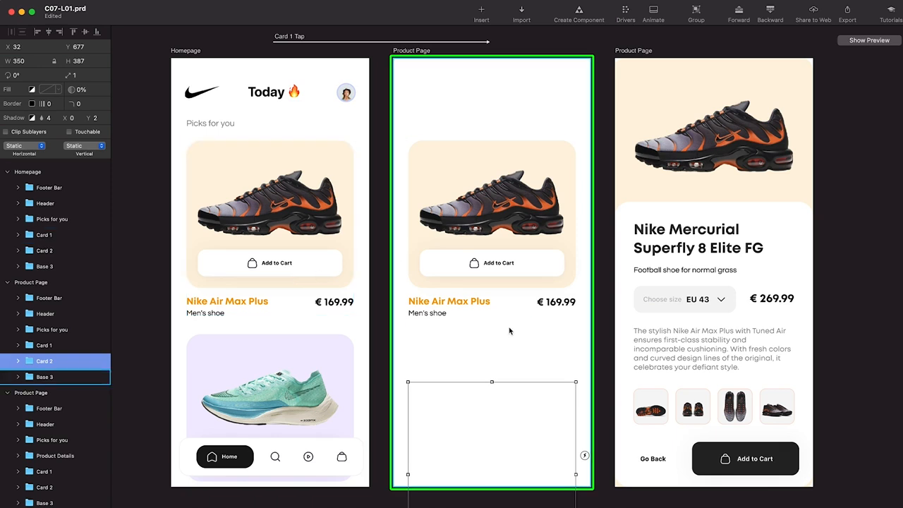
# Move the Text Content group inside the middle artboard's Card 1 up to Y 244 and set its opacity to 0%.
pyautogui.click(528, 231)
pyautogui.doubleClick(481, 302)
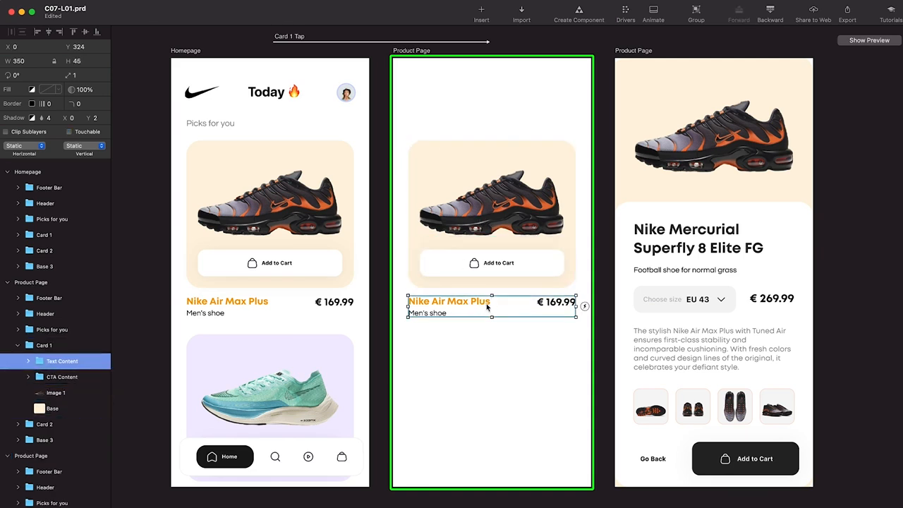
pyautogui.hotkey('shift', 'Up')
pyautogui.hotkey('shift', 'Up')
pyautogui.hotkey('shift', 'Up')
pyautogui.hotkey('shift', 'Up')
pyautogui.hotkey('shift', 'Up')
pyautogui.hotkey('shift', 'Up')
pyautogui.hotkey('shift', 'Up')
pyautogui.hotkey('shift', 'Up')
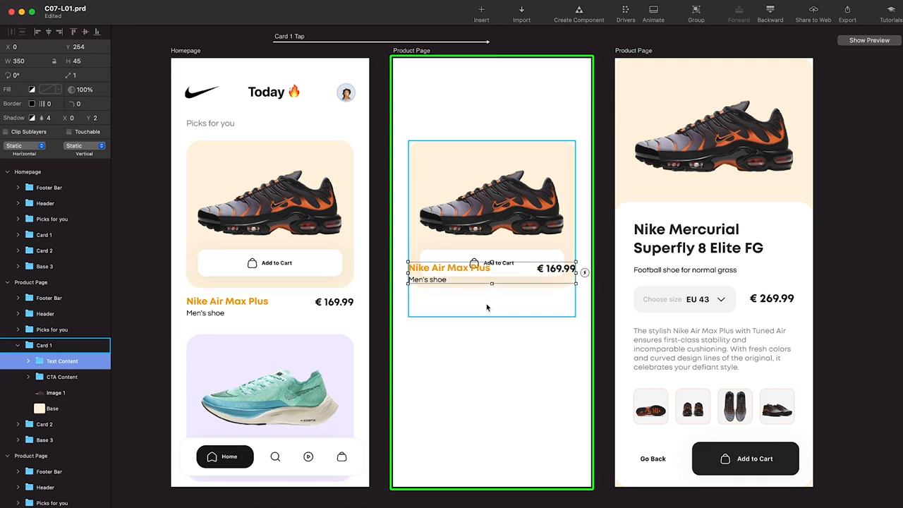
pyautogui.moveTo(75, 89); pyautogui.dragTo(2, 95)
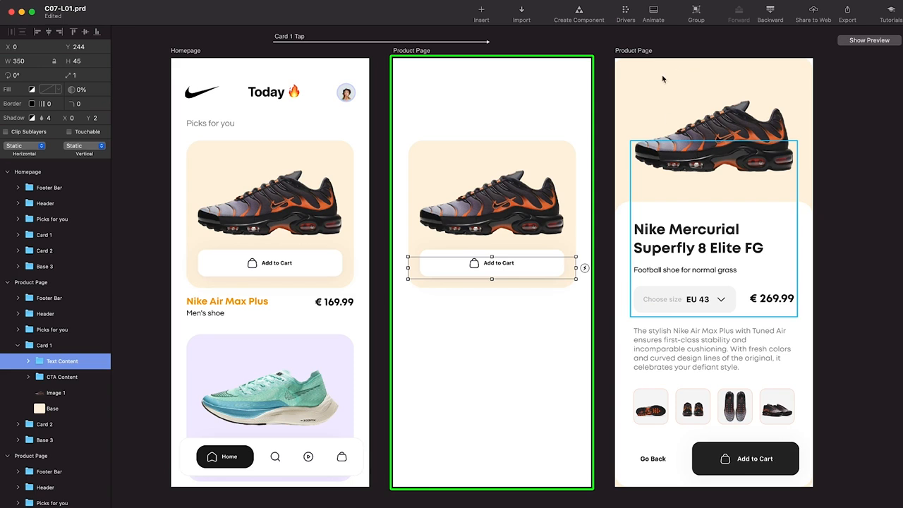
# Stretch the Base layer of the middle artboard's Card 1 to about 898 high so it fills the artboard edge to edge.
pyautogui.click(571, 175)
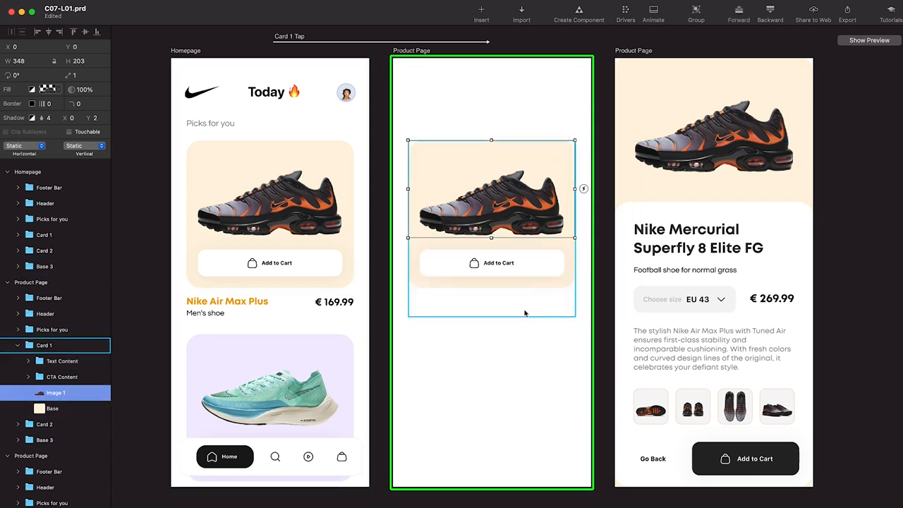
pyautogui.click(65, 410)
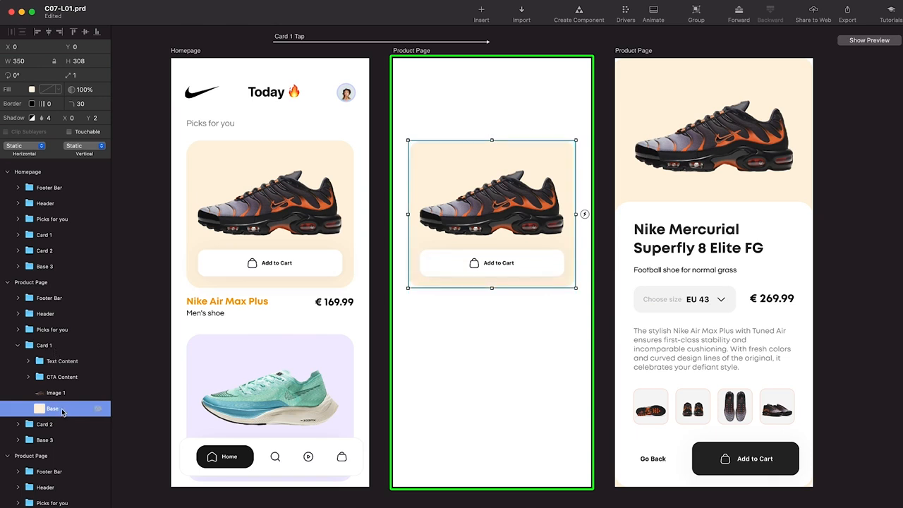
pyautogui.moveTo(492, 288); pyautogui.dragTo(490, 487)
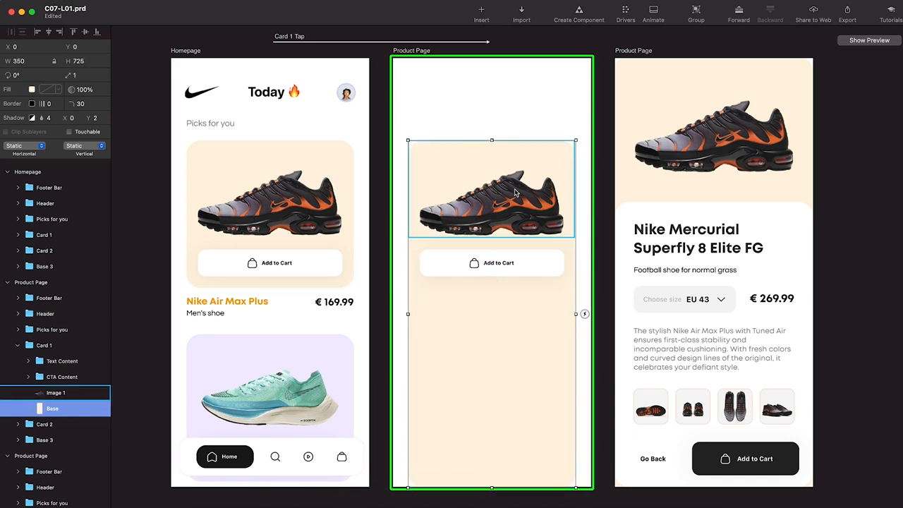
pyautogui.moveTo(490, 139); pyautogui.dragTo(492, 57)
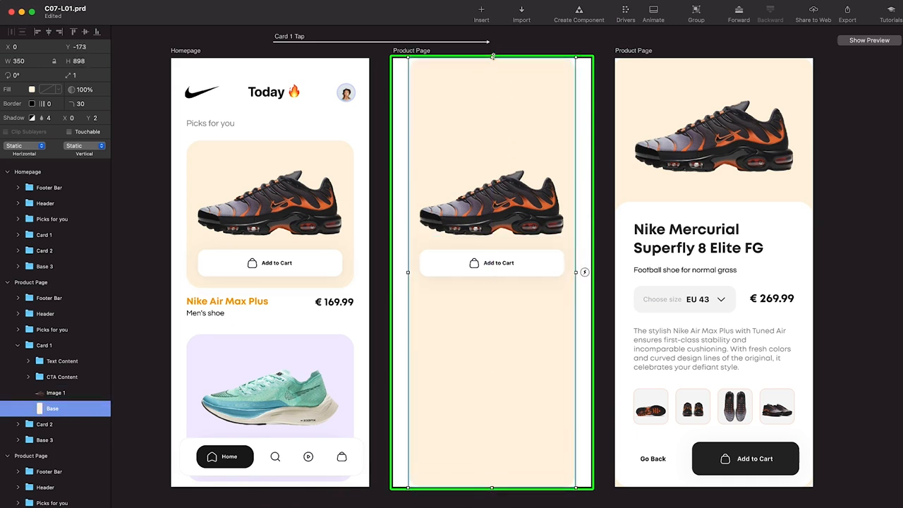
pyautogui.moveTo(407, 272); pyautogui.dragTo(391, 272)
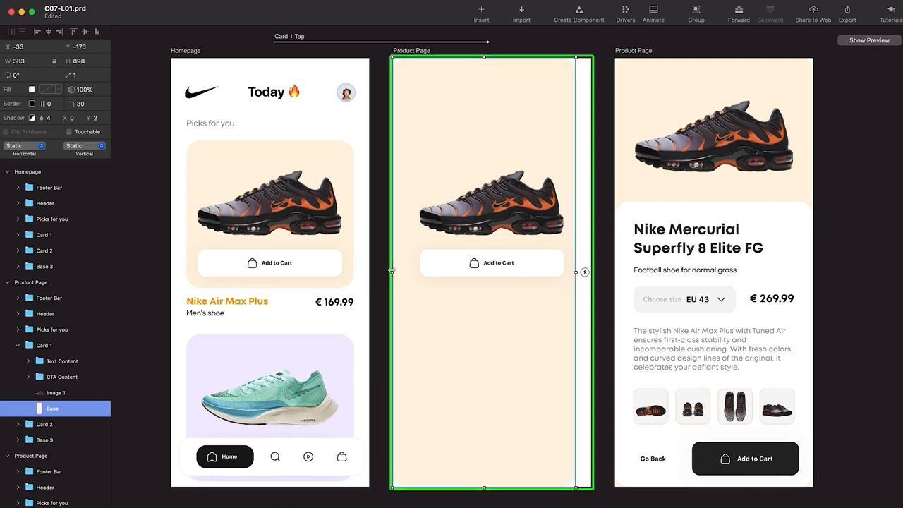
pyautogui.moveTo(577, 272); pyautogui.dragTo(592, 272)
# Scale the shoe image in the middle artboard's Card 1 to 1.2 and place it at about X 1, Y -153.
pyautogui.click(522, 216)
pyautogui.moveTo(522, 215); pyautogui.dragTo(526, 135)
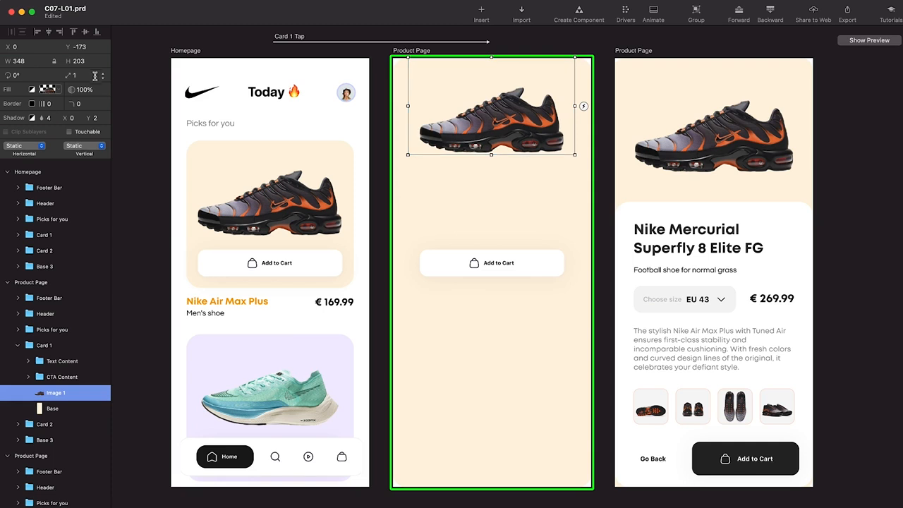
pyautogui.click(89, 75)
pyautogui.press('Return')
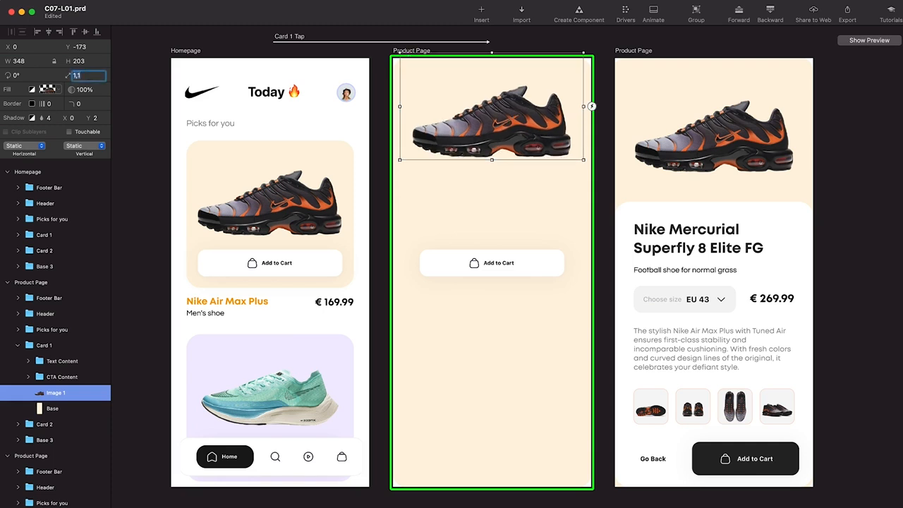
pyautogui.write('1.2')
pyautogui.press('Return')
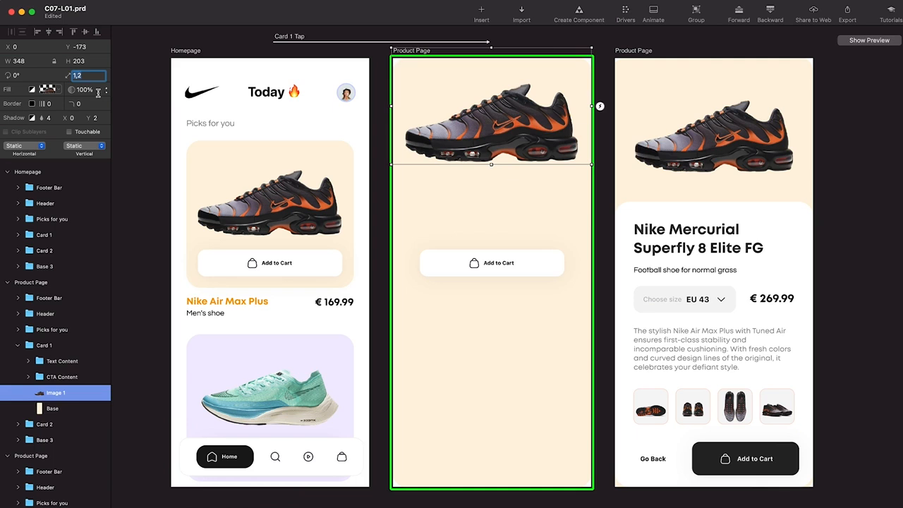
pyautogui.moveTo(523, 101); pyautogui.dragTo(523, 116)
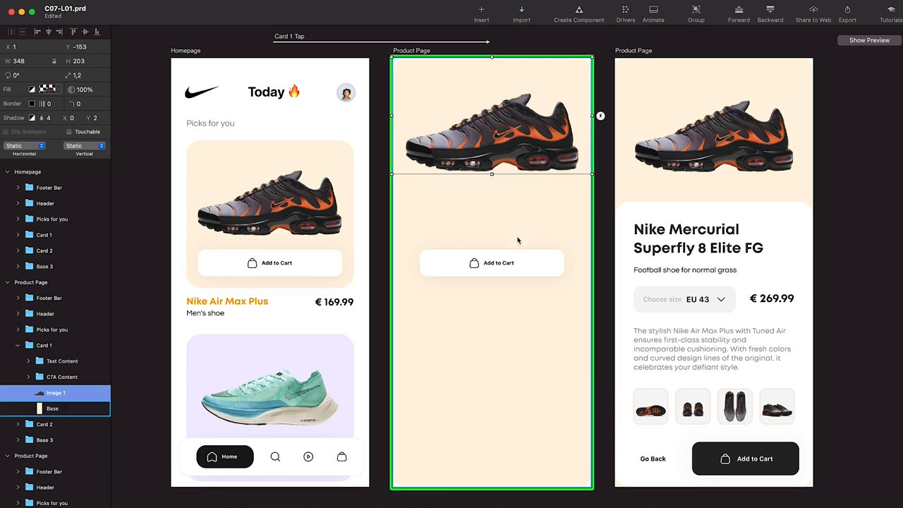
# Move the CTA Content group in the middle artboard's Card 1 up to Y 168 and set its opacity to 0%.
pyautogui.click(518, 257)
pyautogui.moveTo(518, 256); pyautogui.dragTo(518, 228)
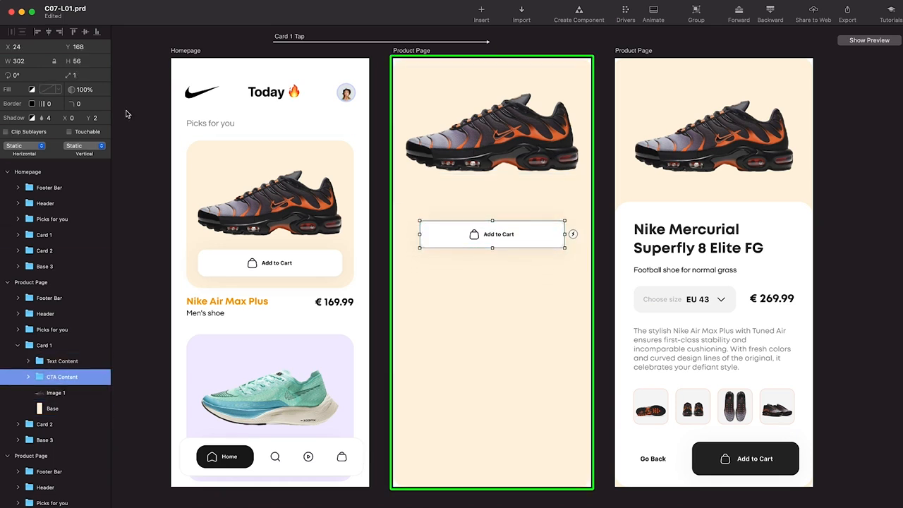
pyautogui.moveTo(71, 91); pyautogui.dragTo(1, 103)
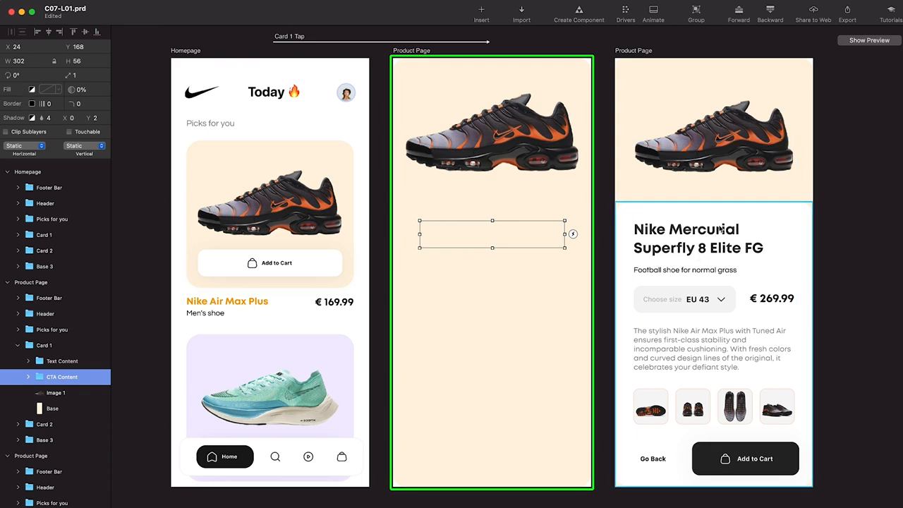
# Copy the Product Details group from the reference Product Page artboard and paste it above Card 1 in the middle Product Page artboard.
pyautogui.hscroll(3, 720, 229)
pyautogui.click(692, 232)
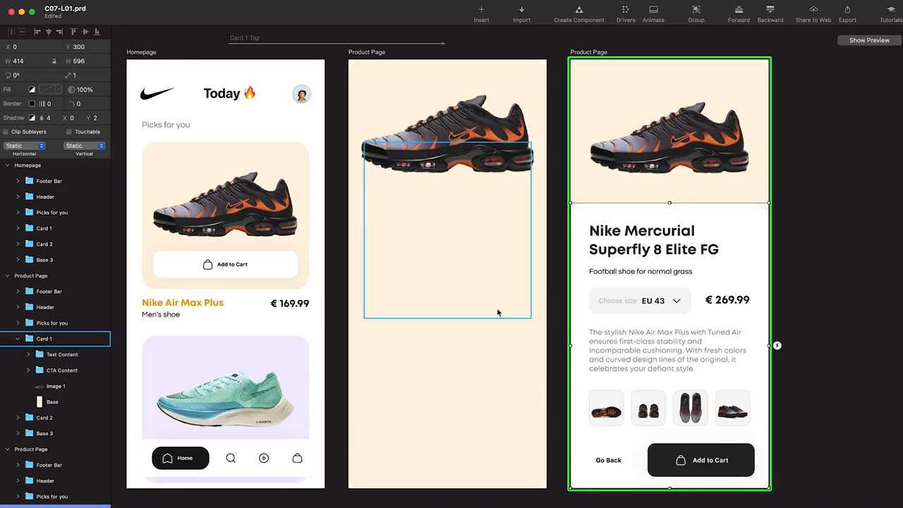
pyautogui.hscroll(-2, 477, 369)
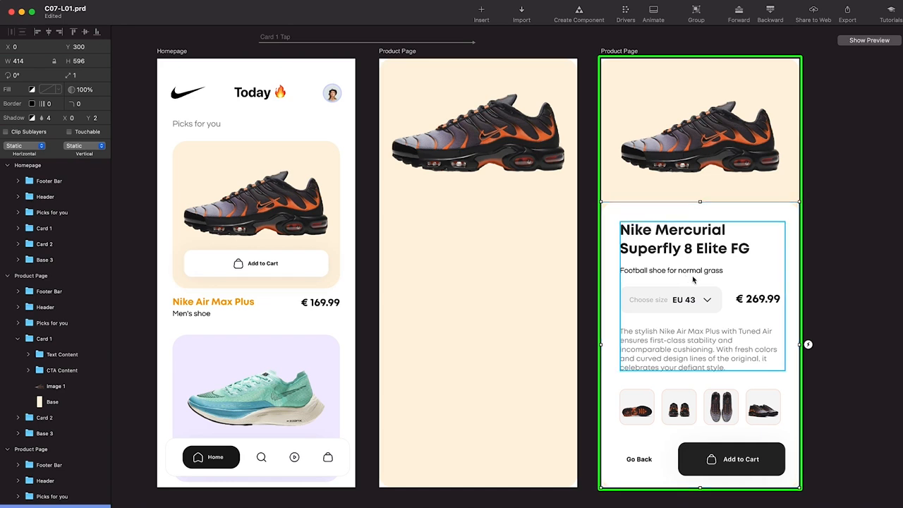
pyautogui.click(489, 186)
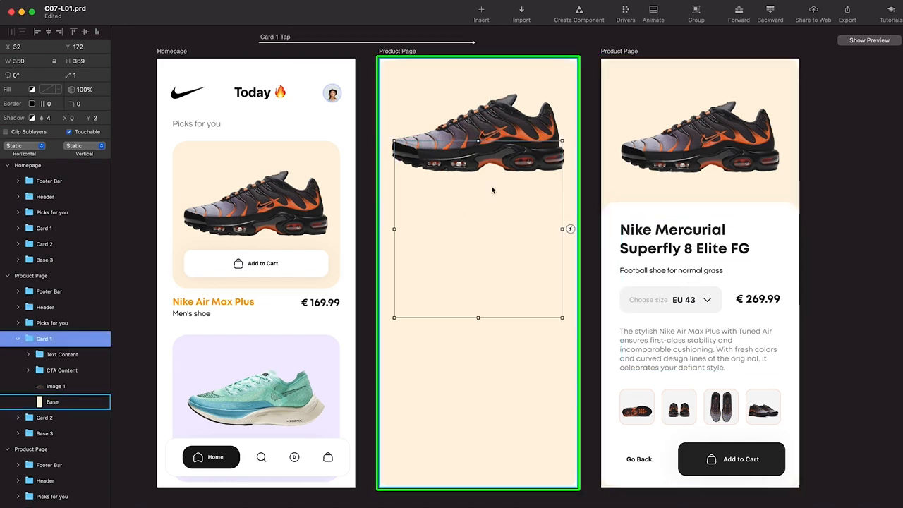
pyautogui.press('super+v')
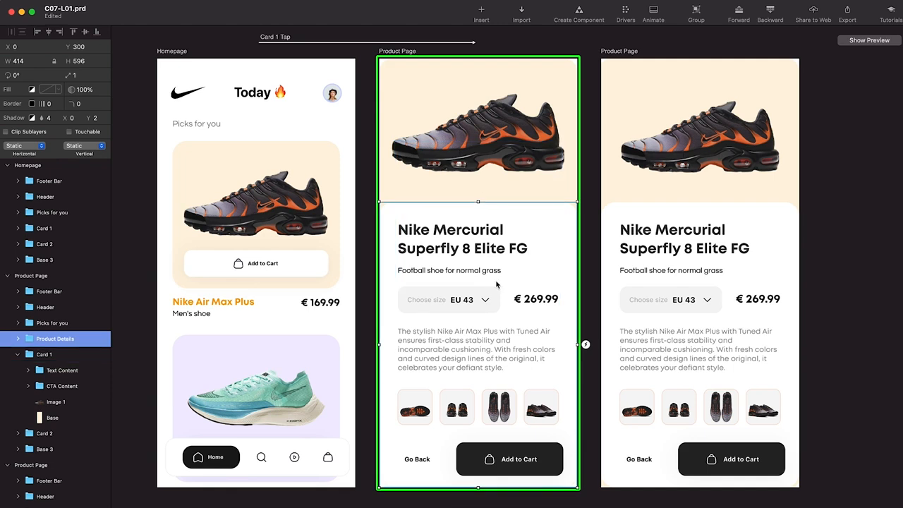
# Paste the Product Details group into the Homepage artboard and reorder it directly above Card 1.
pyautogui.hscroll(-2, 496, 285)
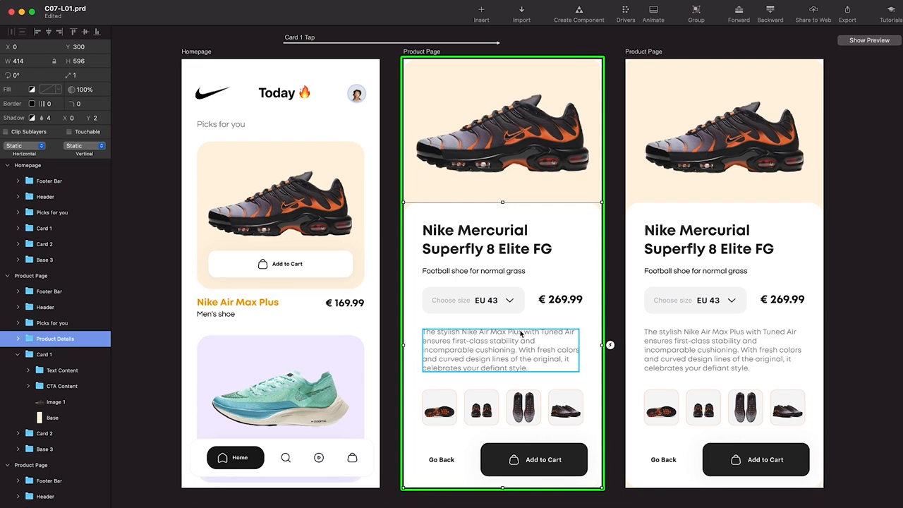
pyautogui.click(300, 236)
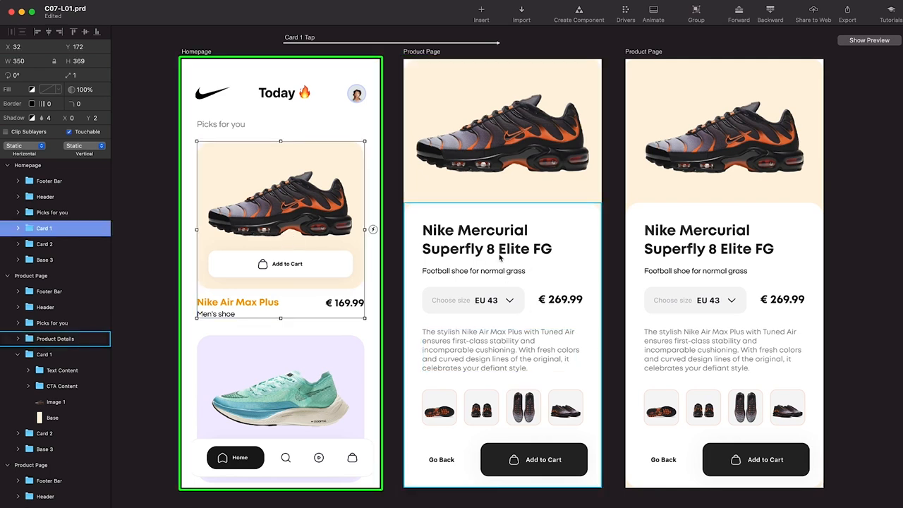
pyautogui.click(321, 351)
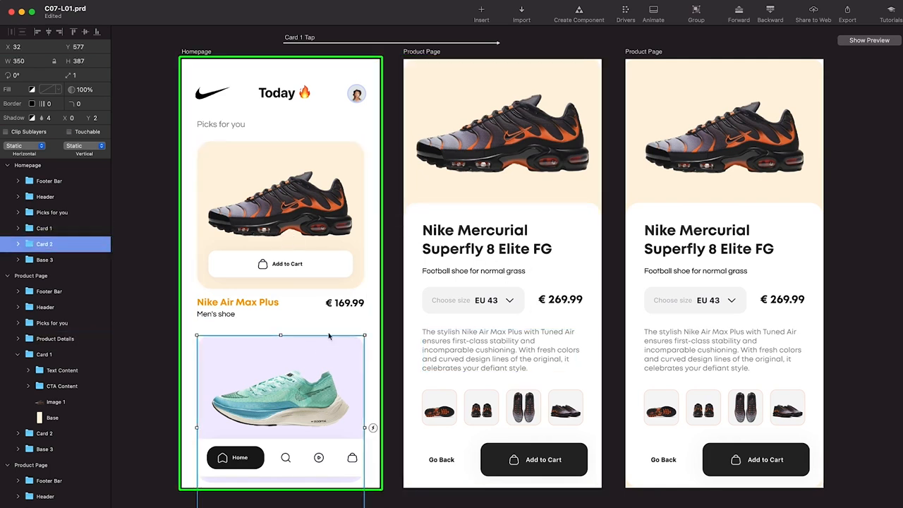
pyautogui.press('super+v')
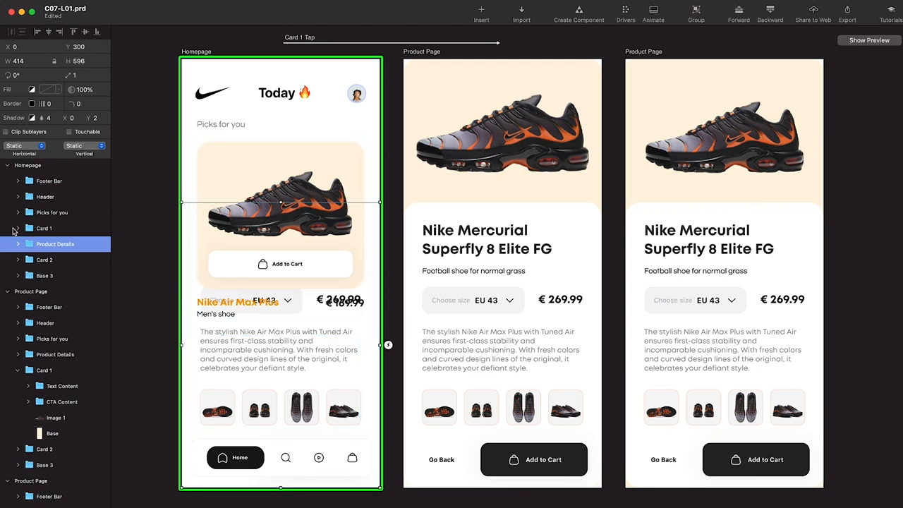
pyautogui.moveTo(58, 244); pyautogui.dragTo(61, 226)
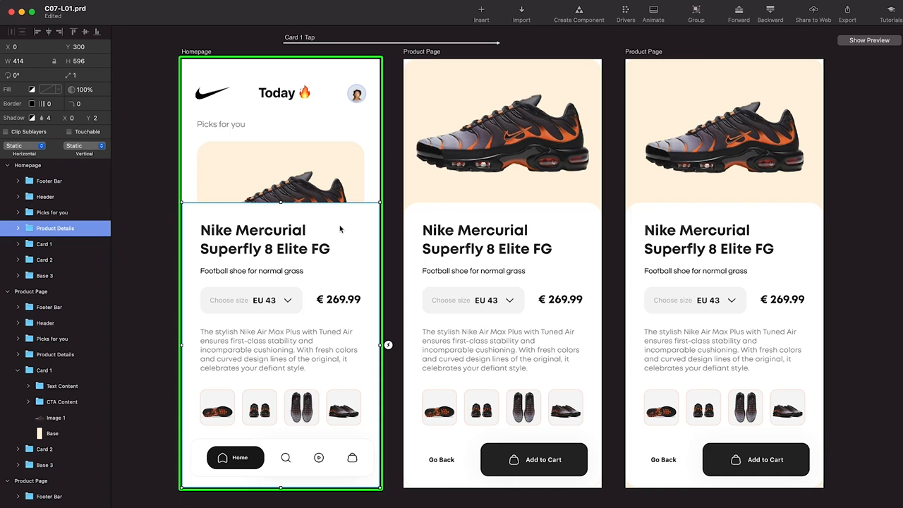
# Move the Homepage artboard's Product Details group down to Y 650 and set its opacity to 0%.
pyautogui.hotkey('shift', 'Down')
pyautogui.hotkey('shift', 'Down')
pyautogui.hotkey('shift', 'Down')
pyautogui.hotkey('shift', 'Down')
pyautogui.hotkey('shift', 'Down')
pyautogui.hotkey('shift', 'Down')
pyautogui.hotkey('shift', 'Down')
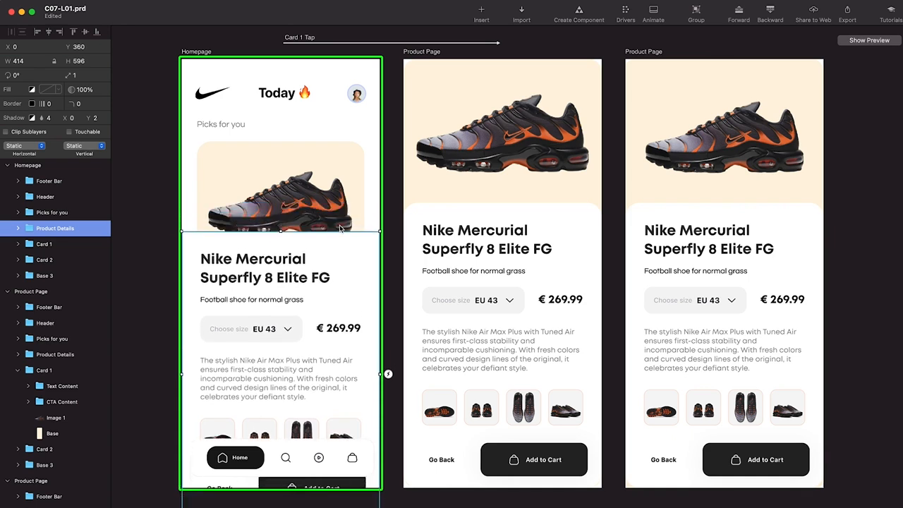
pyautogui.hotkey('shift', 'Down')
pyautogui.hotkey('shift', 'Down')
pyautogui.hotkey('shift', 'Down')
pyautogui.hotkey('shift', 'Down')
pyautogui.hotkey('shift', 'Down')
pyautogui.hotkey('shift', 'Down')
pyautogui.hotkey('shift', 'Down')
pyautogui.hotkey('shift', 'Down')
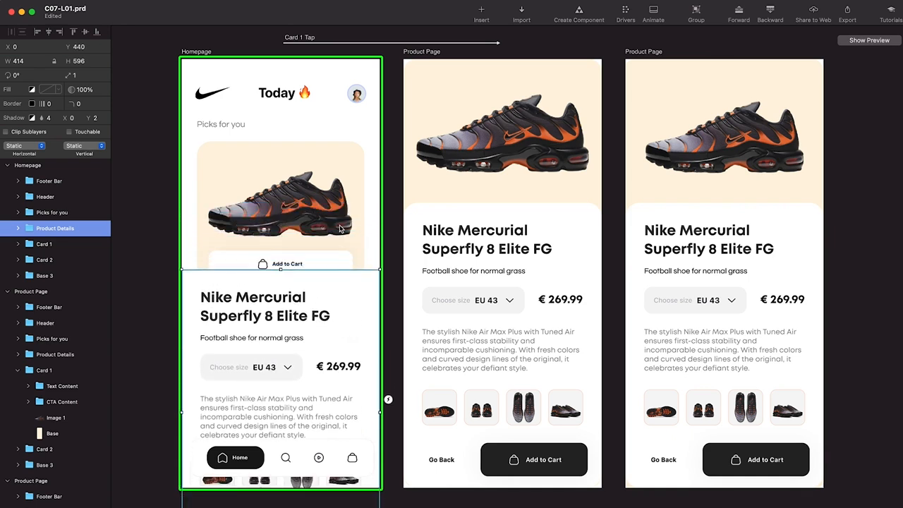
pyautogui.hotkey('shift', 'Down')
pyautogui.hotkey('shift', 'Down')
pyautogui.hotkey('shift', 'Down')
pyautogui.hotkey('shift', 'Down')
pyautogui.hotkey('shift', 'Down')
pyautogui.hotkey('shift', 'Down')
pyautogui.hotkey('shift', 'Down')
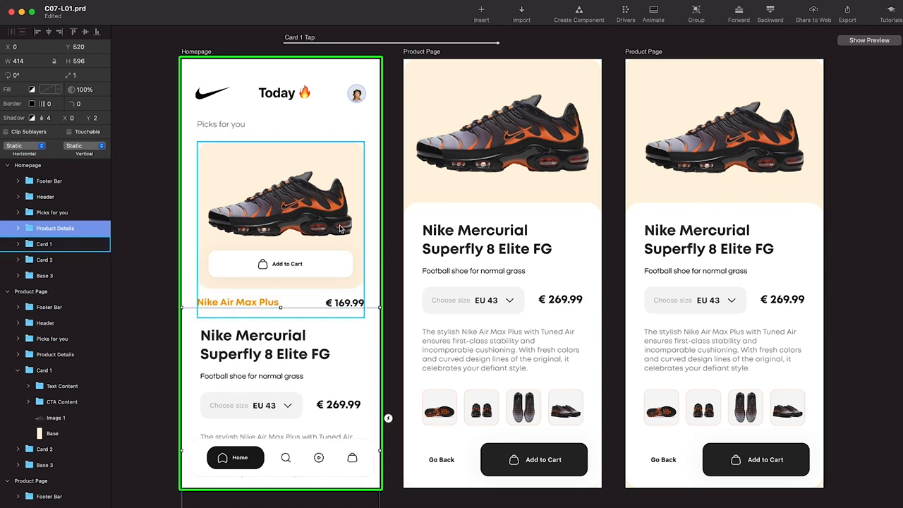
pyautogui.hotkey('shift', 'Down')
pyautogui.hotkey('shift', 'Down')
pyautogui.hotkey('shift', 'Down')
pyautogui.hotkey('shift', 'Down')
pyautogui.hotkey('shift', 'Down')
pyautogui.hotkey('shift', 'Down')
pyautogui.hotkey('shift', 'Down')
pyautogui.hotkey('shift', 'Down')
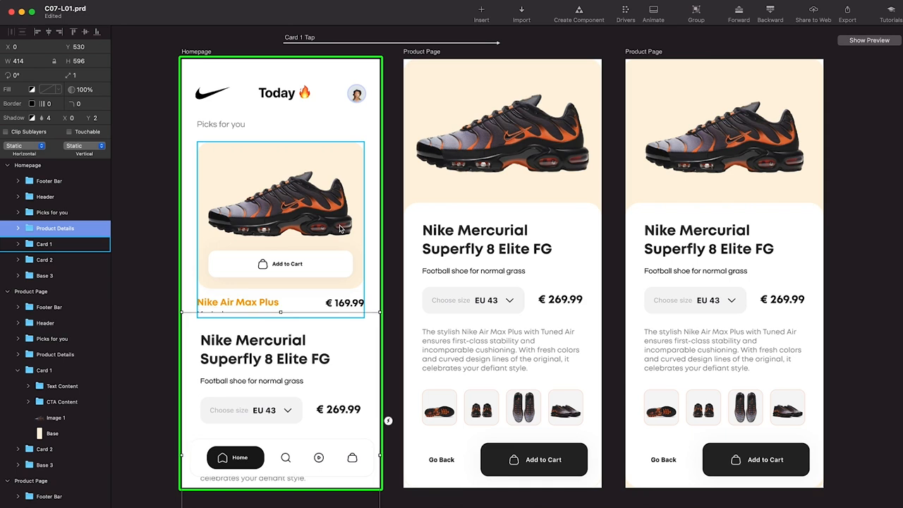
pyautogui.hotkey('shift', 'Down')
pyautogui.hotkey('shift', 'Down')
pyautogui.hotkey('shift', 'Down')
pyautogui.hotkey('shift', 'Down')
pyautogui.hotkey('shift', 'Down')
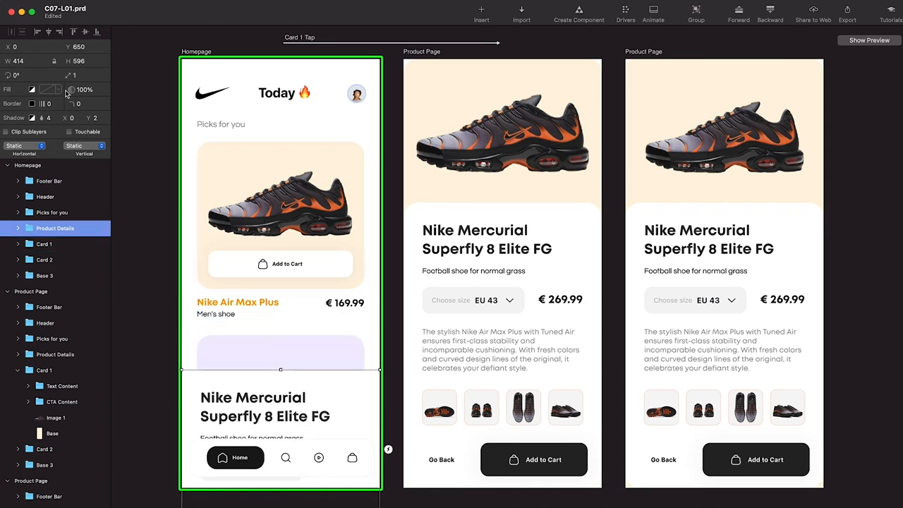
pyautogui.moveTo(73, 89); pyautogui.dragTo(2, 90)
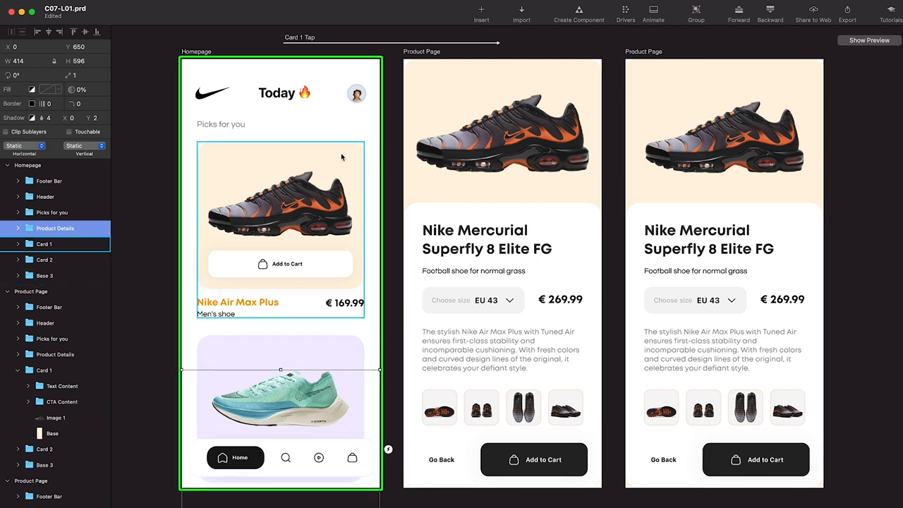
# Compare the Card 1 and Product Details groups between the Homepage and the middle Product Page artboard.
pyautogui.click(314, 193)
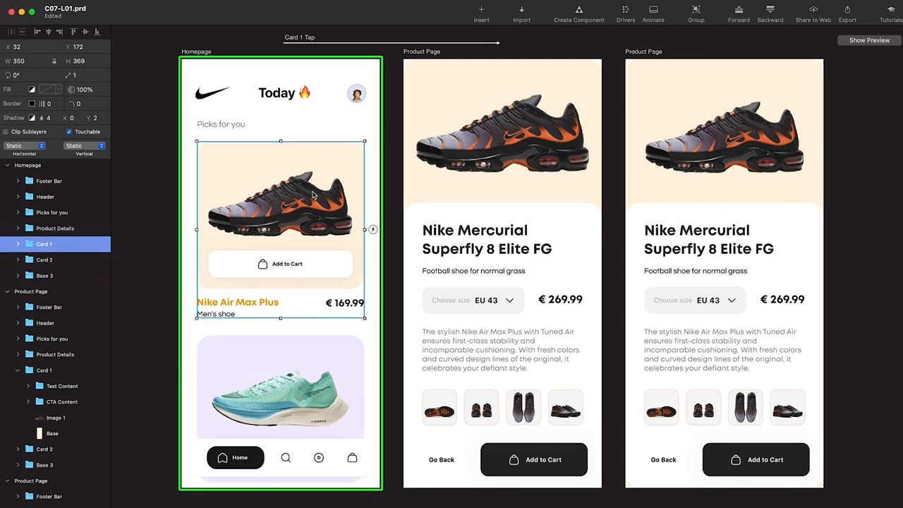
pyautogui.click(334, 393)
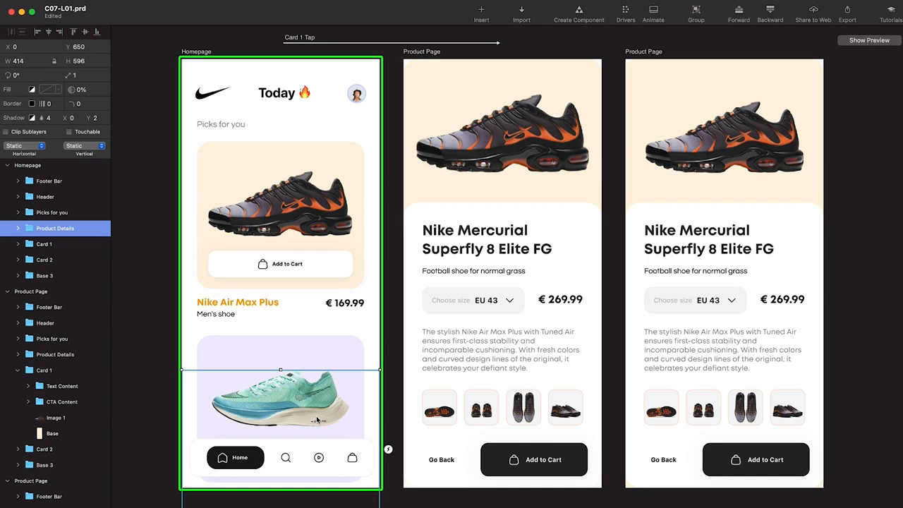
pyautogui.click(494, 339)
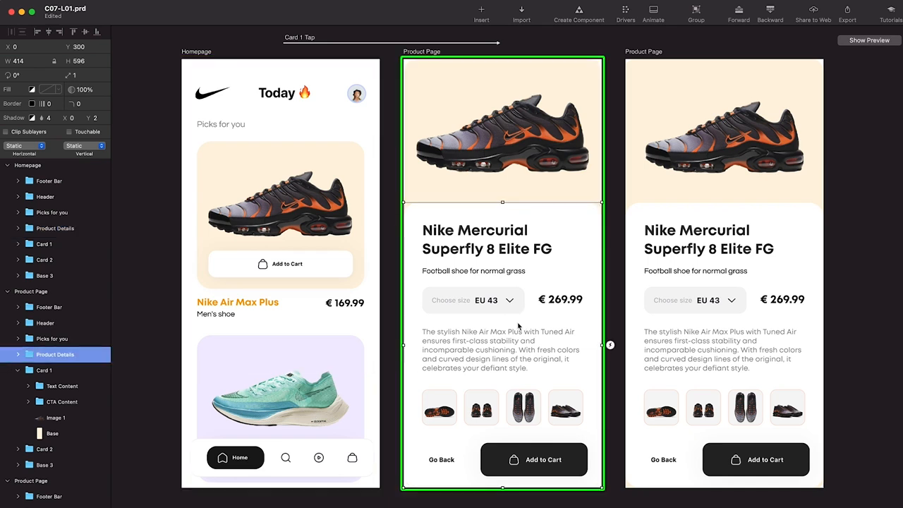
pyautogui.click(312, 205)
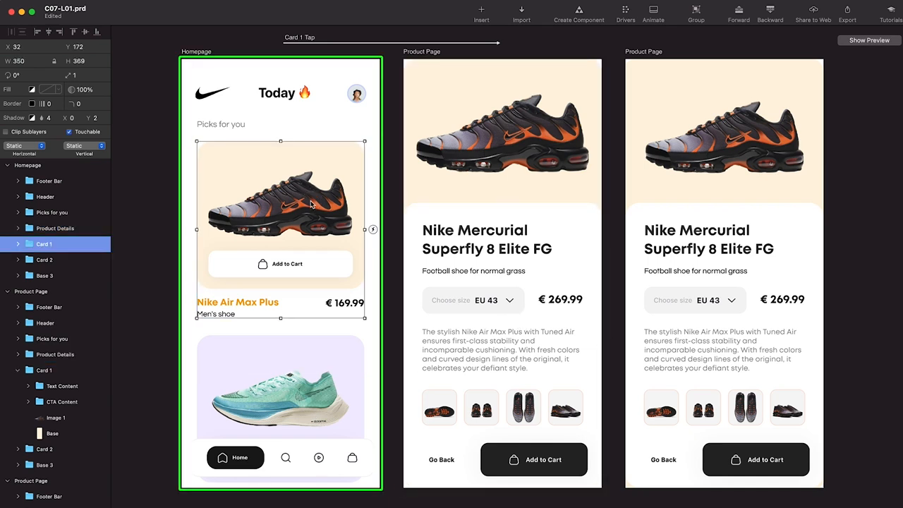
pyautogui.click(520, 115)
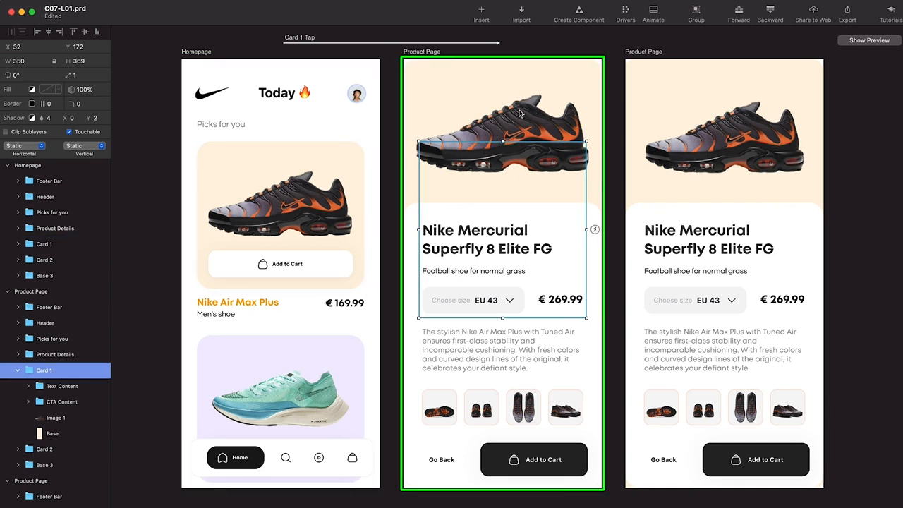
pyautogui.click(325, 123)
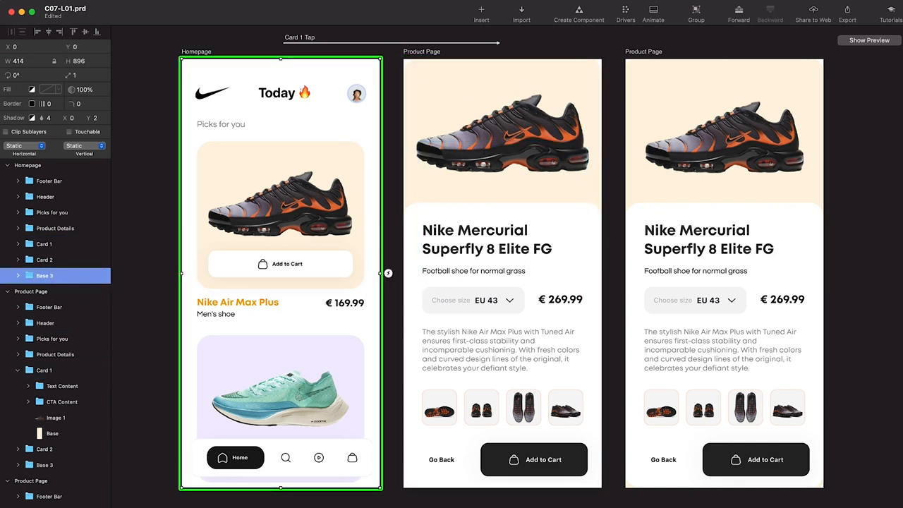
# Delete the reference Product Page artboard, keeping the Homepage and the animated Product Page.
pyautogui.click(639, 53)
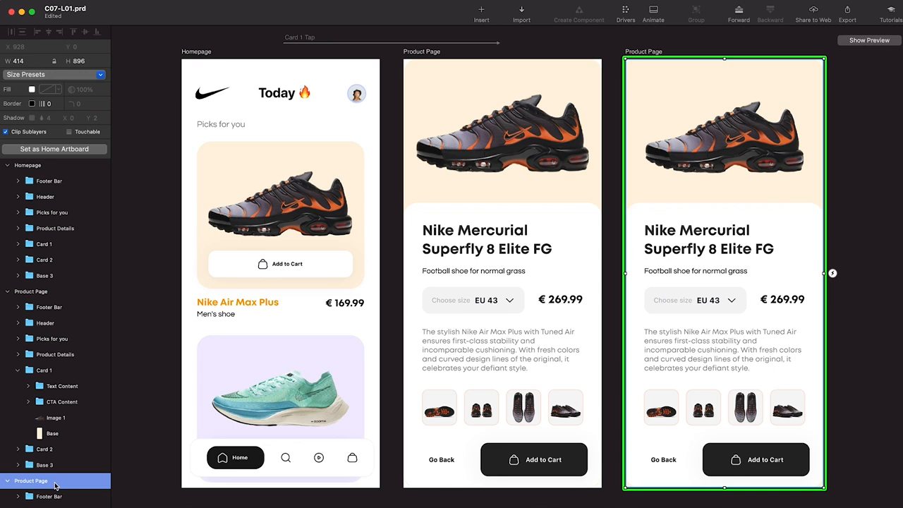
pyautogui.press('Delete')
pyautogui.hscroll(-3, 623, 345)
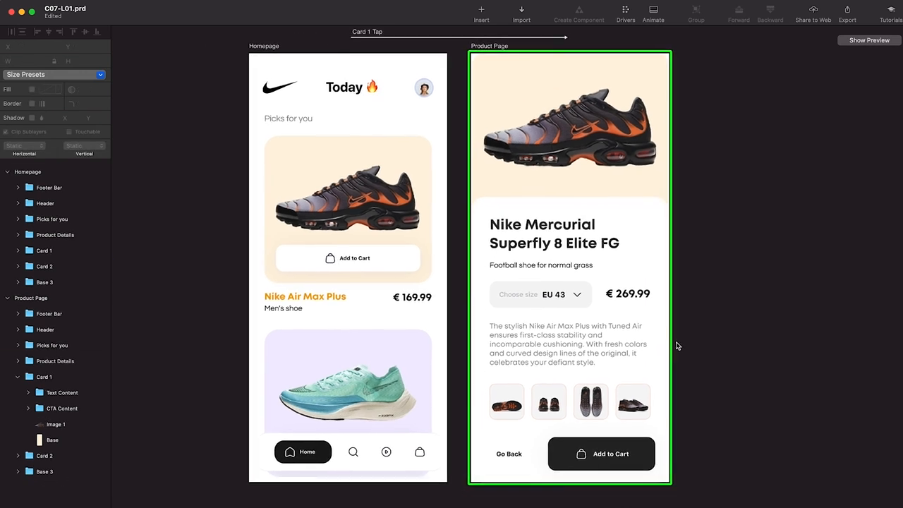
pyautogui.moveTo(673, 347); pyautogui.dragTo(665, 354)
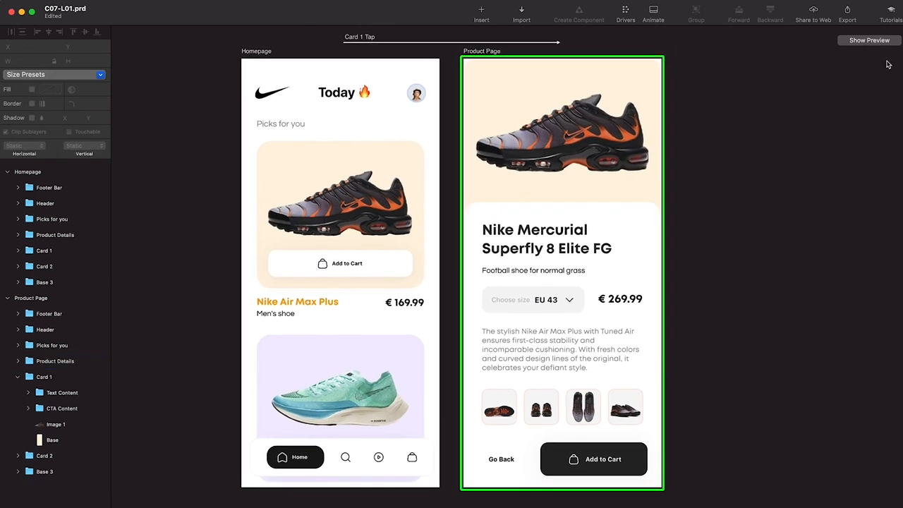
# Preview the prototype and repeatedly test the Card 1 tap transition to the Product Page, rewinding to the Homepage after each run.
pyautogui.click(874, 43)
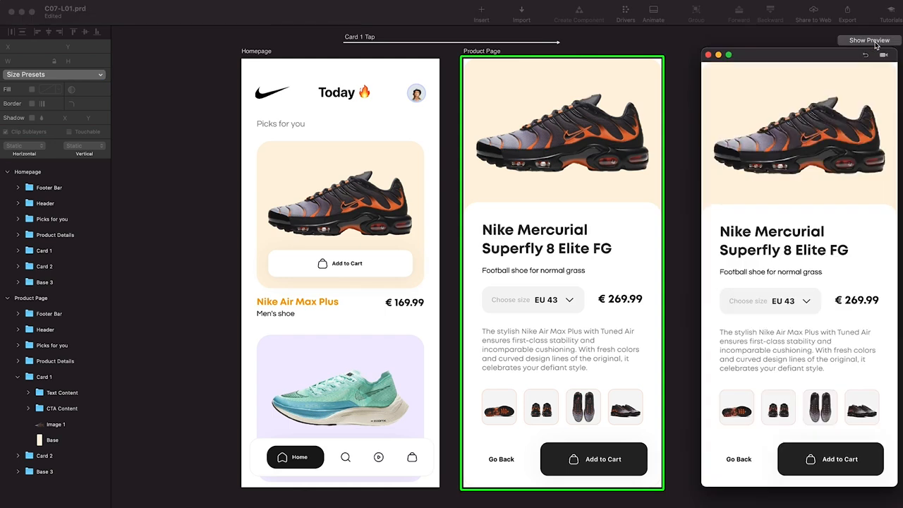
pyautogui.click(865, 56)
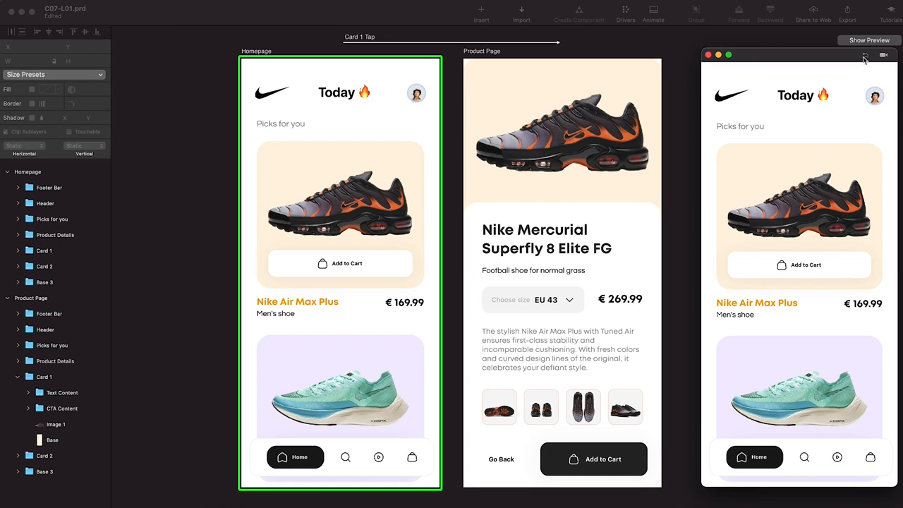
pyautogui.click(799, 215)
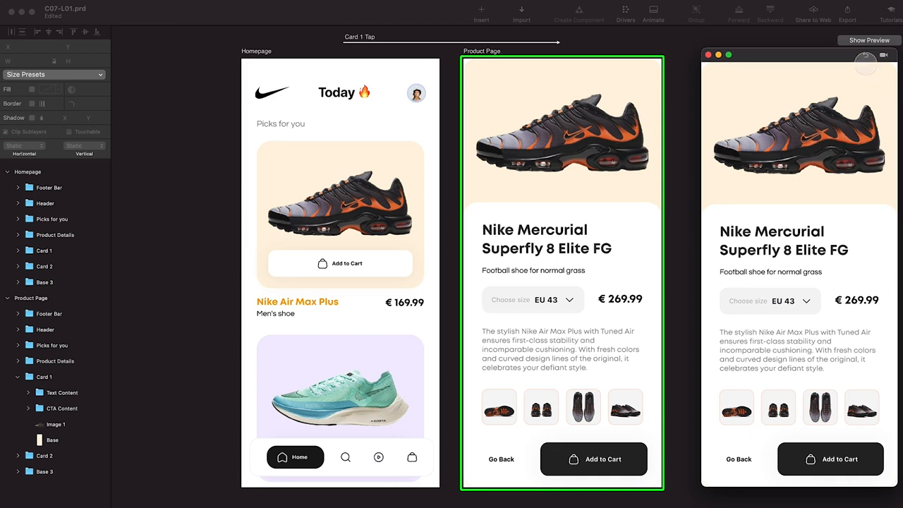
pyautogui.click(865, 56)
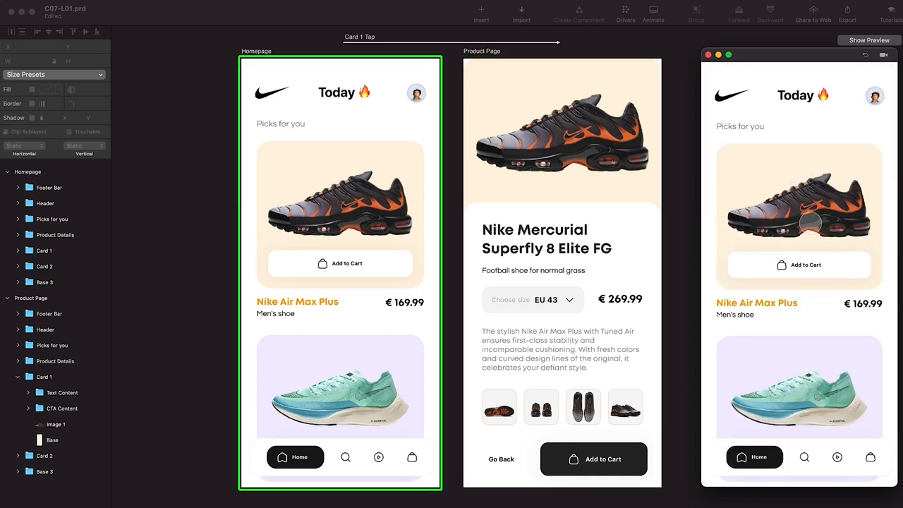
pyautogui.click(810, 220)
pyautogui.click(865, 56)
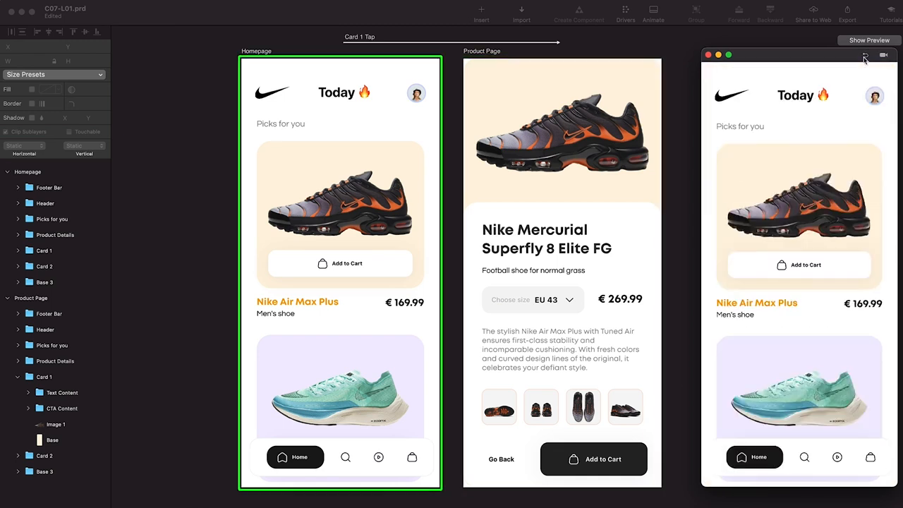
pyautogui.click(817, 205)
pyautogui.click(865, 56)
pyautogui.click(814, 198)
pyautogui.click(865, 58)
pyautogui.click(820, 220)
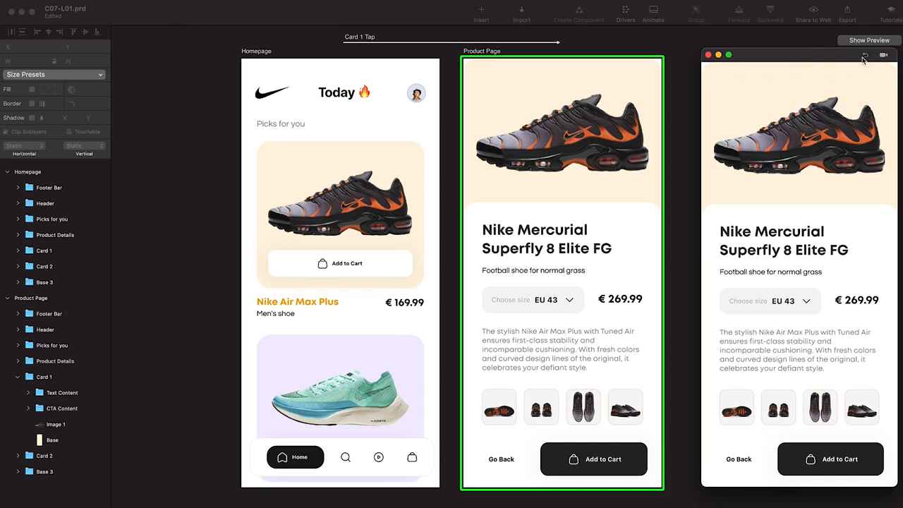
pyautogui.click(865, 58)
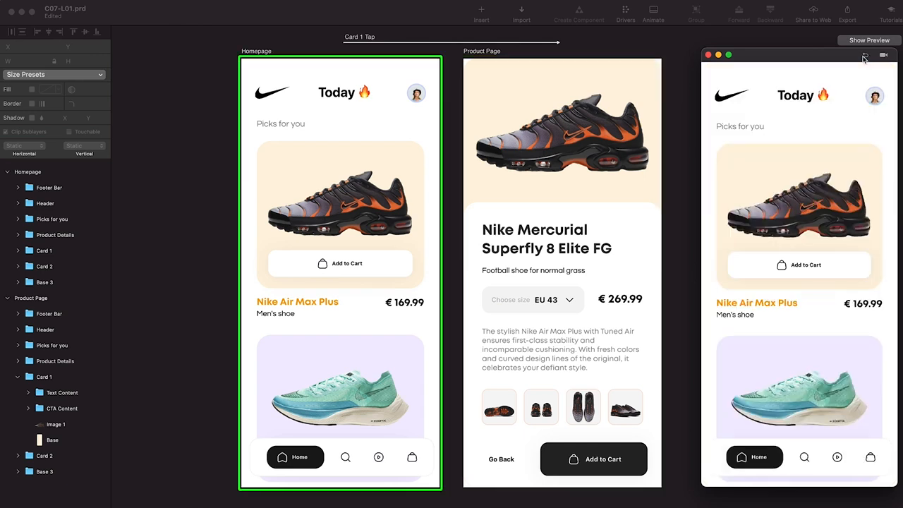
# Add a Tap interaction from the Product Page's Go Back label to the Homepage artboard.
pyautogui.click(503, 460)
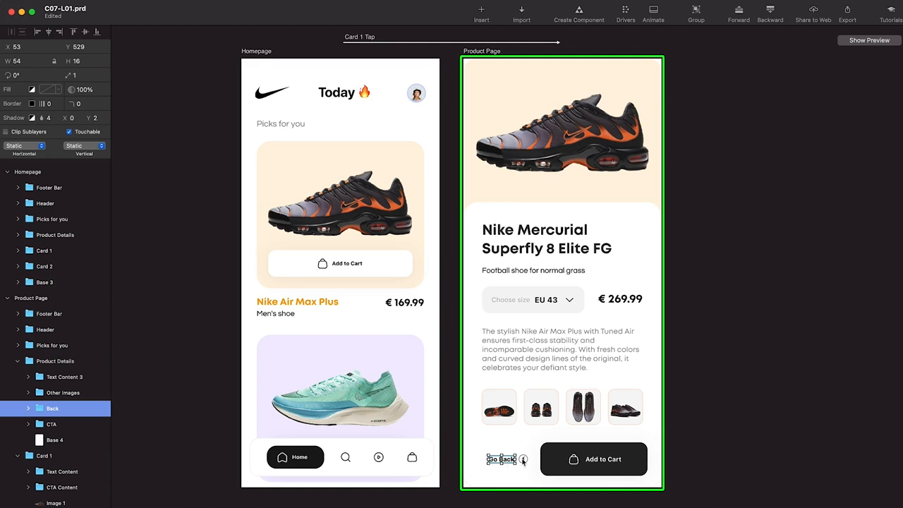
pyautogui.click(522, 460)
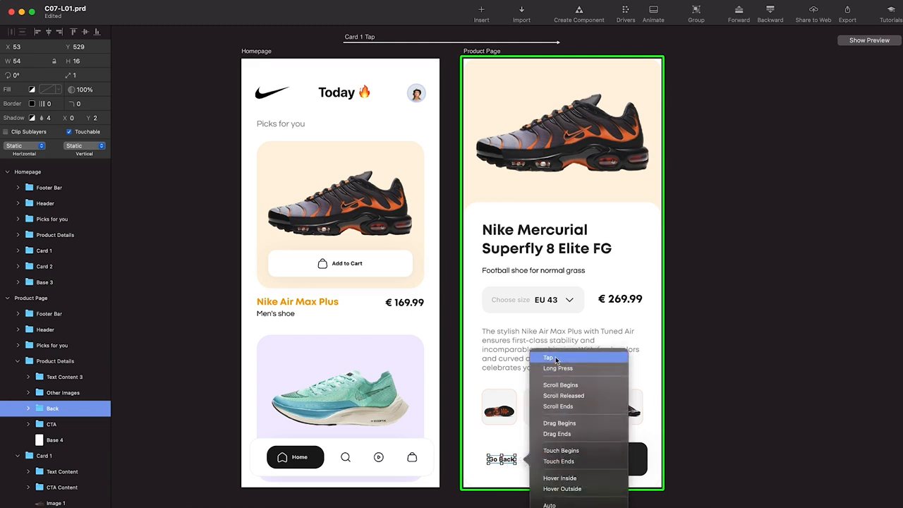
pyautogui.click(555, 358)
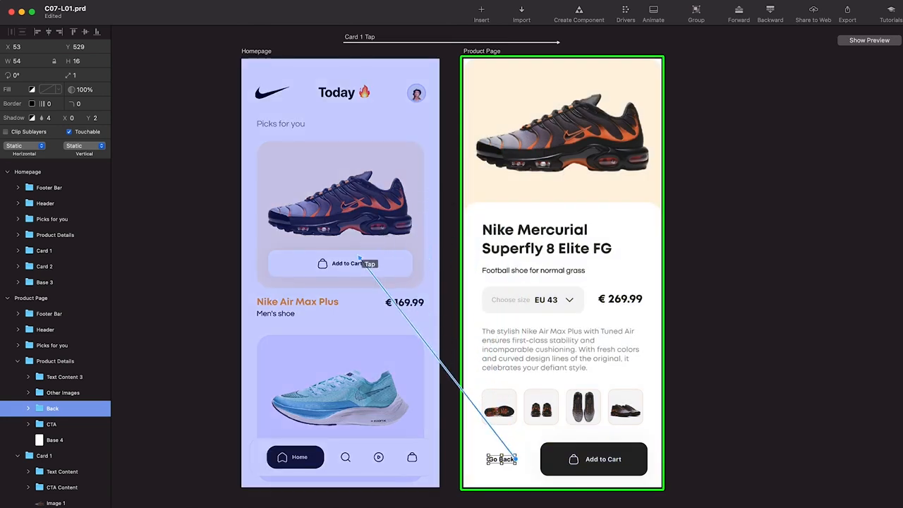
pyautogui.click(359, 259)
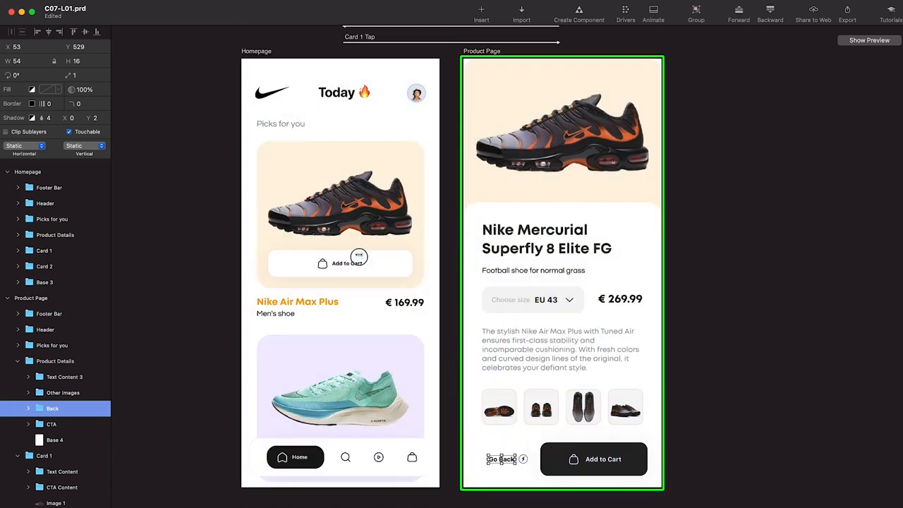
# Test the Go Back and Card 1 taps between the two pages in the preview.
pyautogui.click(869, 40)
pyautogui.click(739, 458)
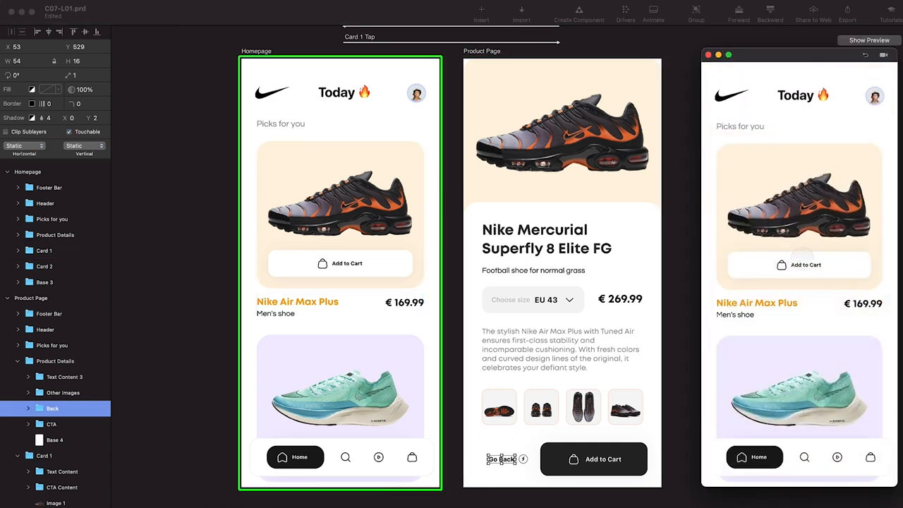
pyautogui.click(805, 209)
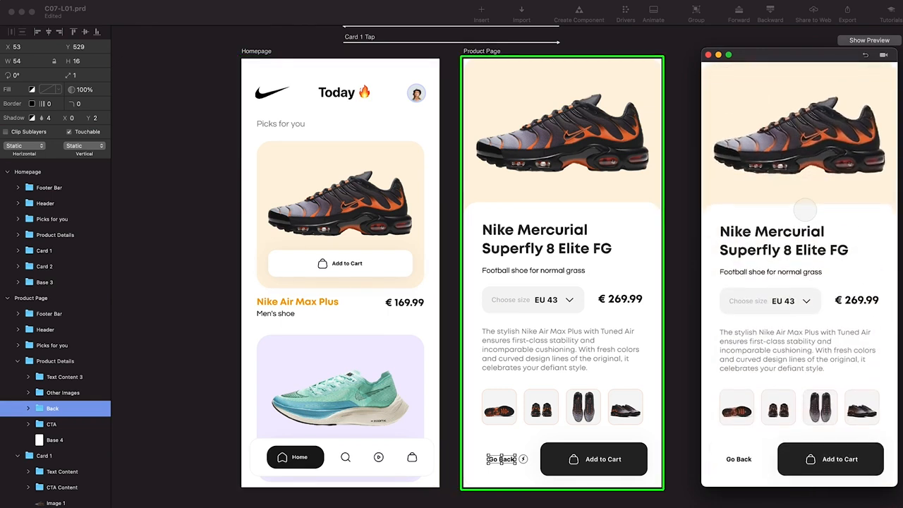
pyautogui.click(738, 458)
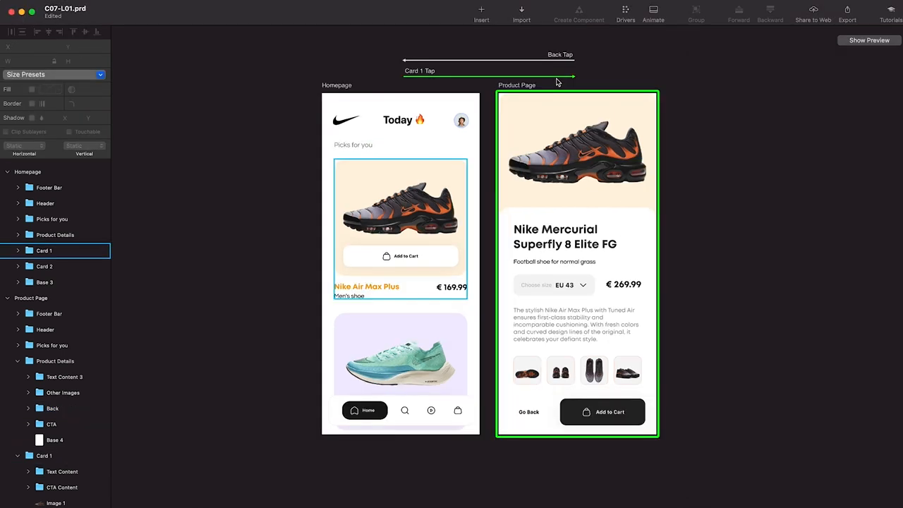
# Review the animation timeline of the Card 1 Tap transition with its panel height reduced, and close it.
pyautogui.click(551, 79)
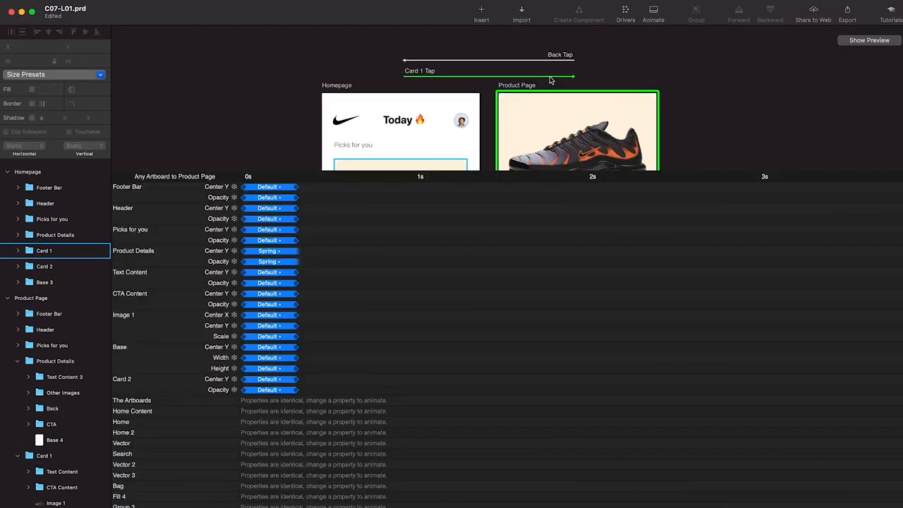
pyautogui.moveTo(393, 177); pyautogui.dragTo(394, 248)
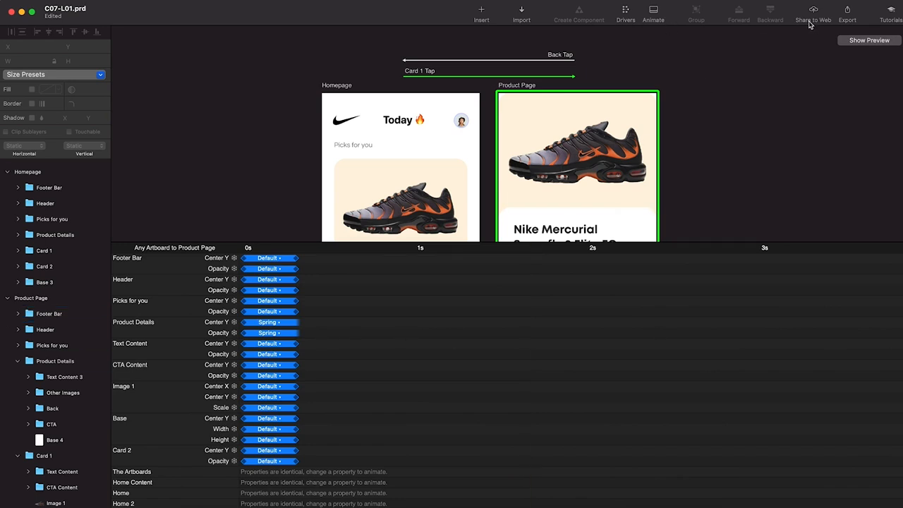
pyautogui.click(652, 20)
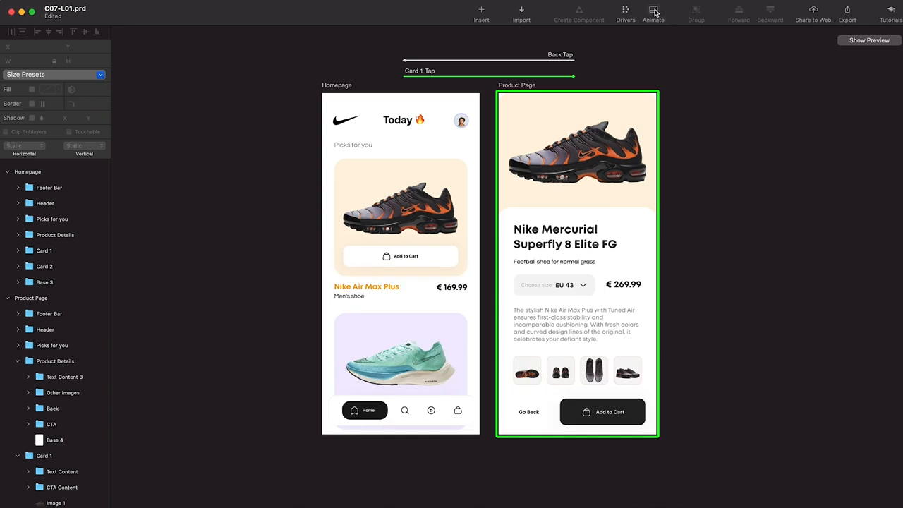